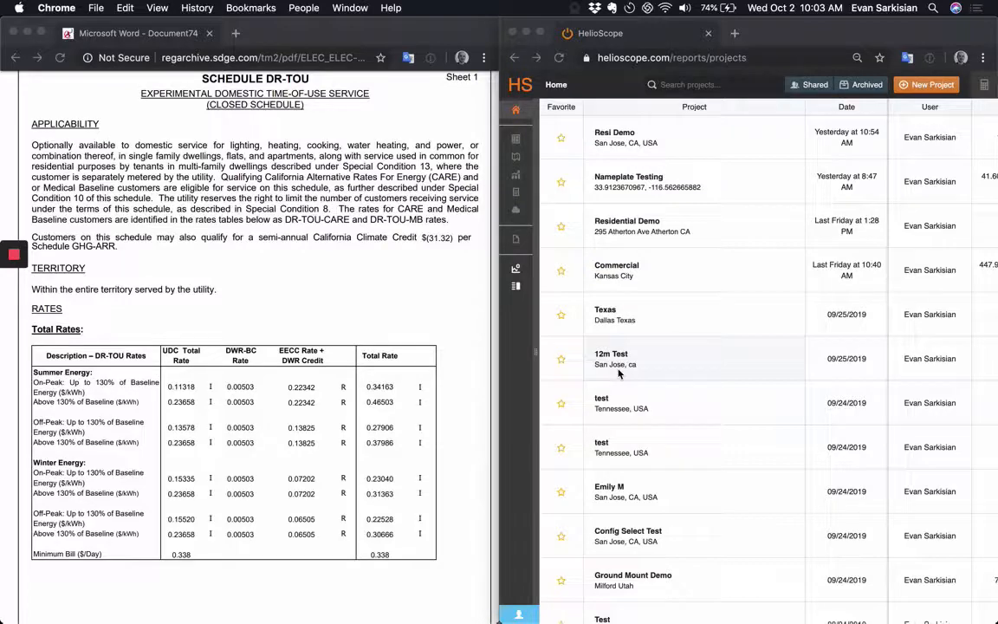
pyautogui.scroll(3, 257, 208)
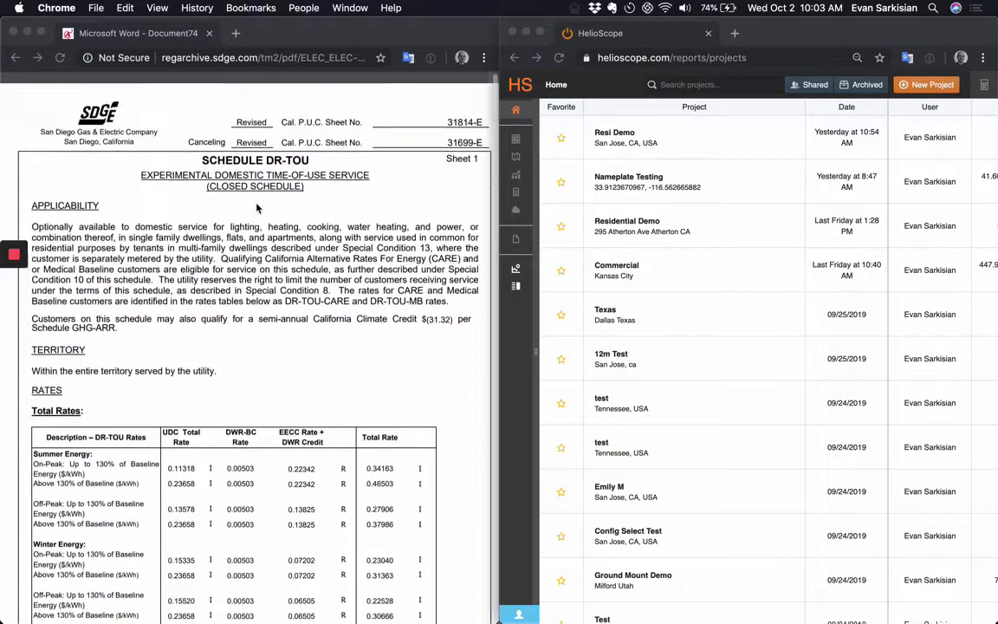
pyautogui.scroll(-1, 257, 208)
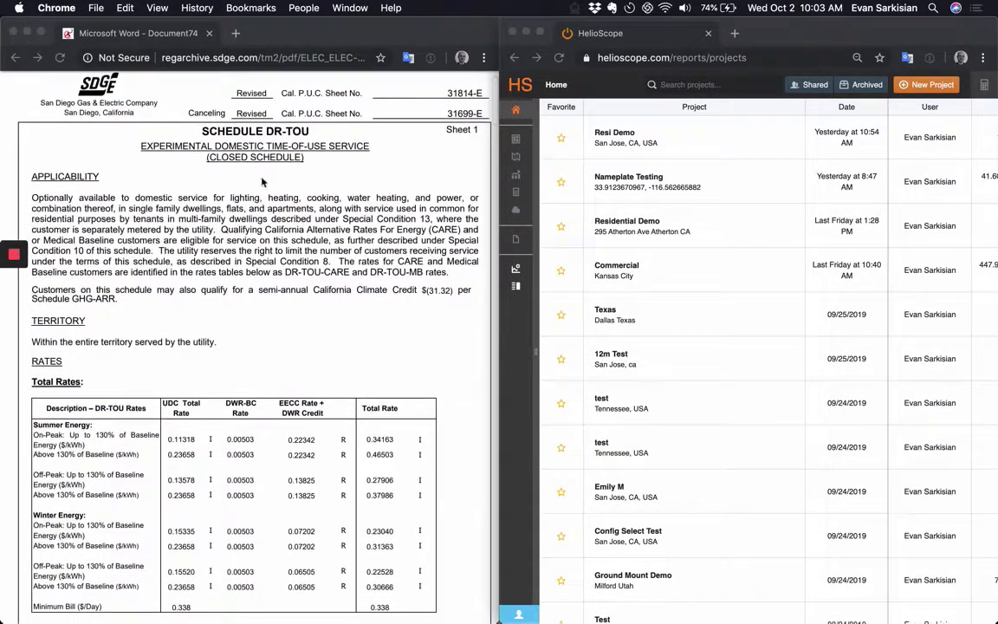
pyautogui.scroll(-2, 293, 130)
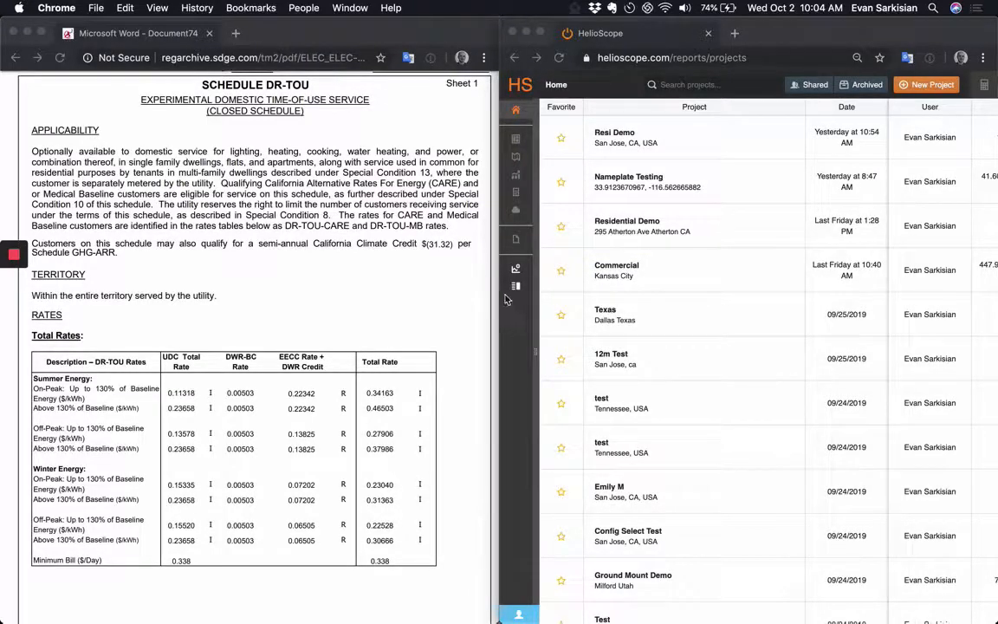
# - Open the utility rate library and add a new utility rate
pyautogui.click(537, 355)
pyautogui.moveTo(537, 356)
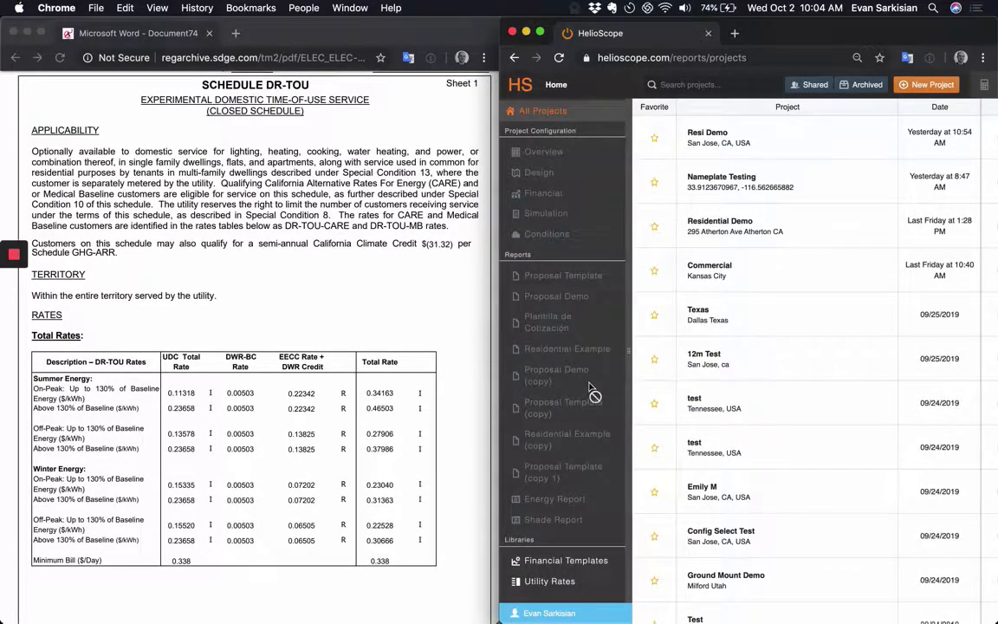
pyautogui.click(554, 582)
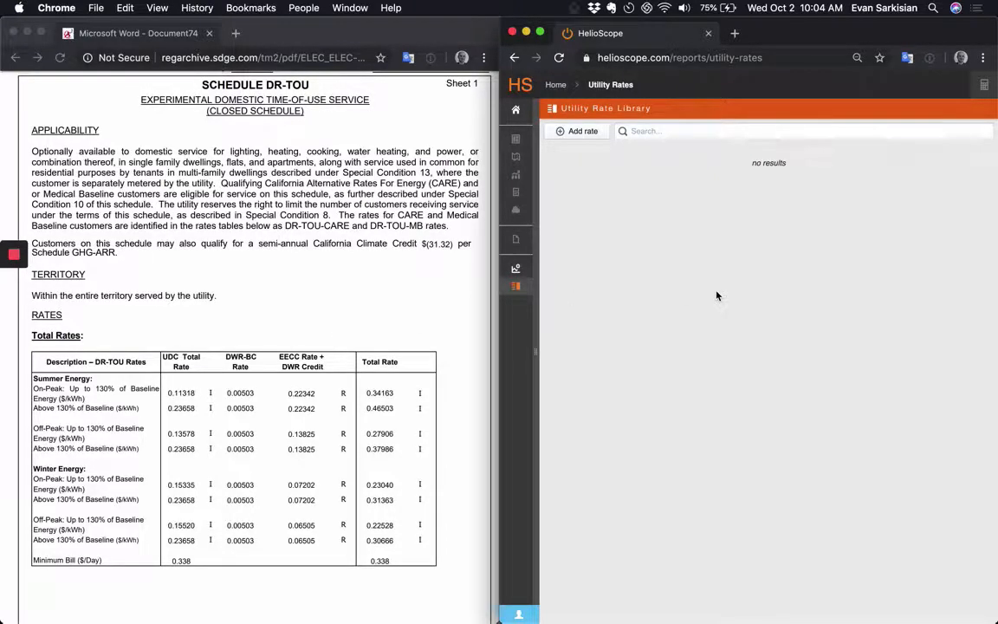
pyautogui.click(583, 133)
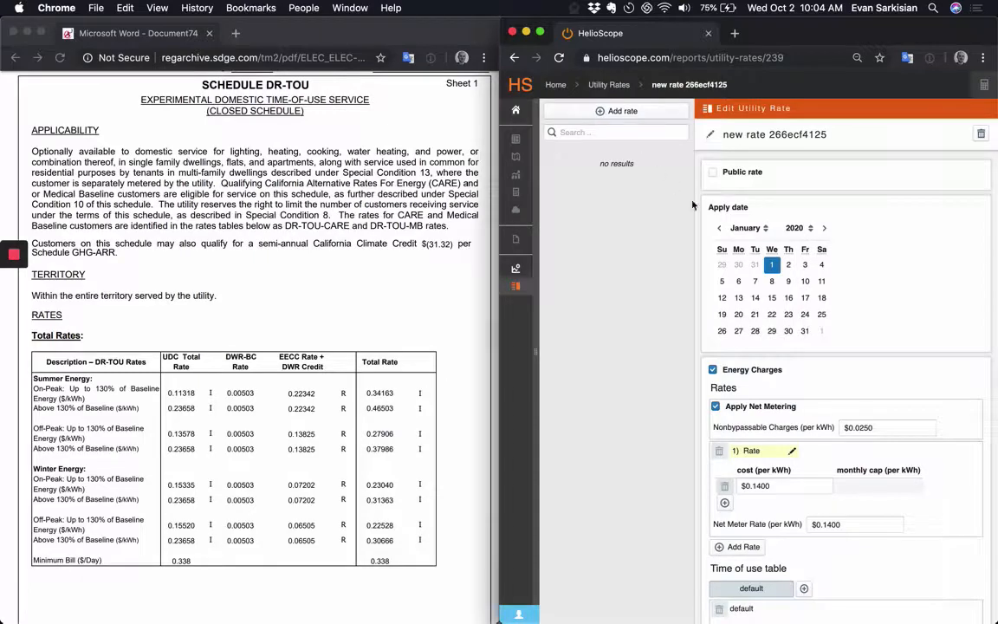
# - Rename the new utility rate as SDG&E DR-TOU Basic
pyautogui.scroll(-1, 885, 265)
pyautogui.scroll(1, 885, 265)
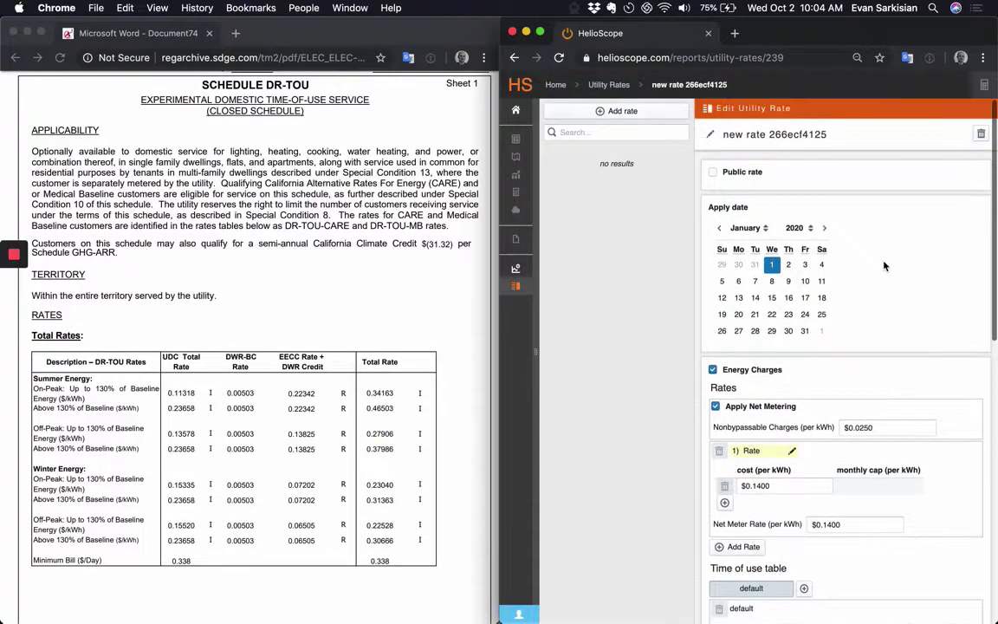
pyautogui.click(771, 134)
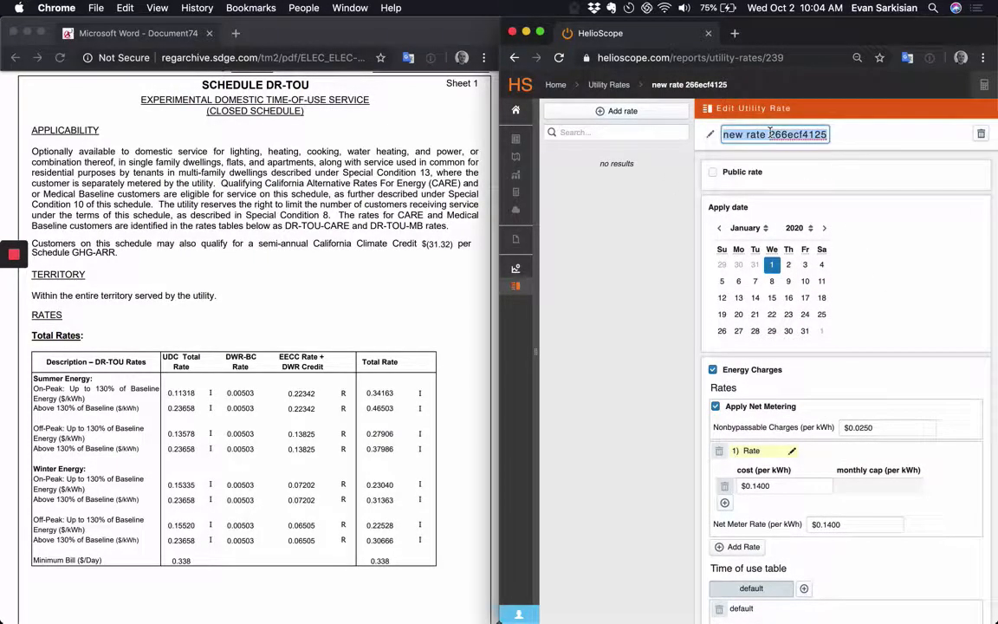
pyautogui.write('SG')
pyautogui.write('DG')
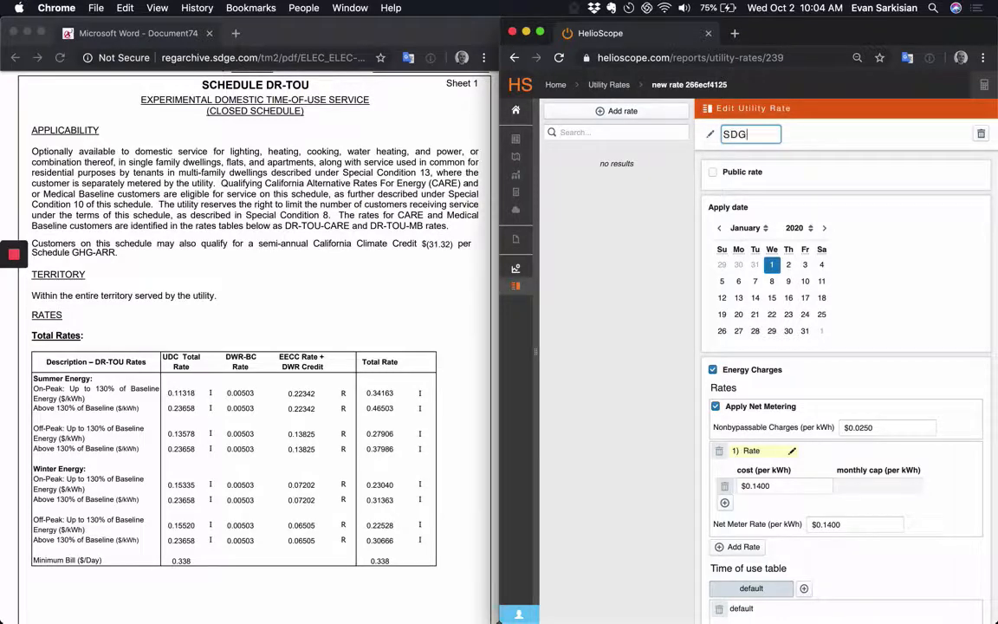
pyautogui.write('&E DR-TOU Basic')
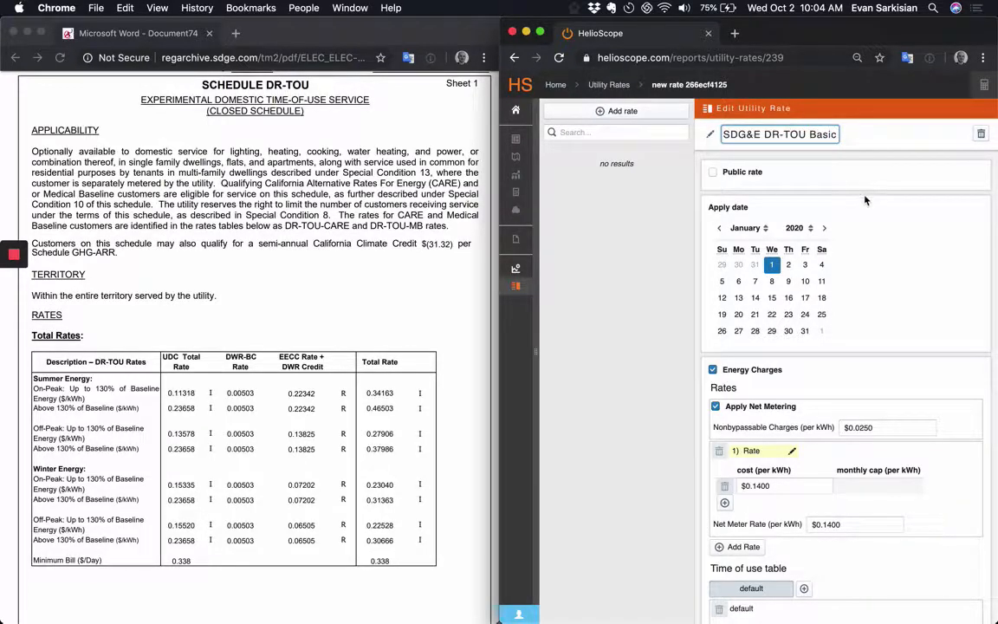
pyautogui.press('Return')
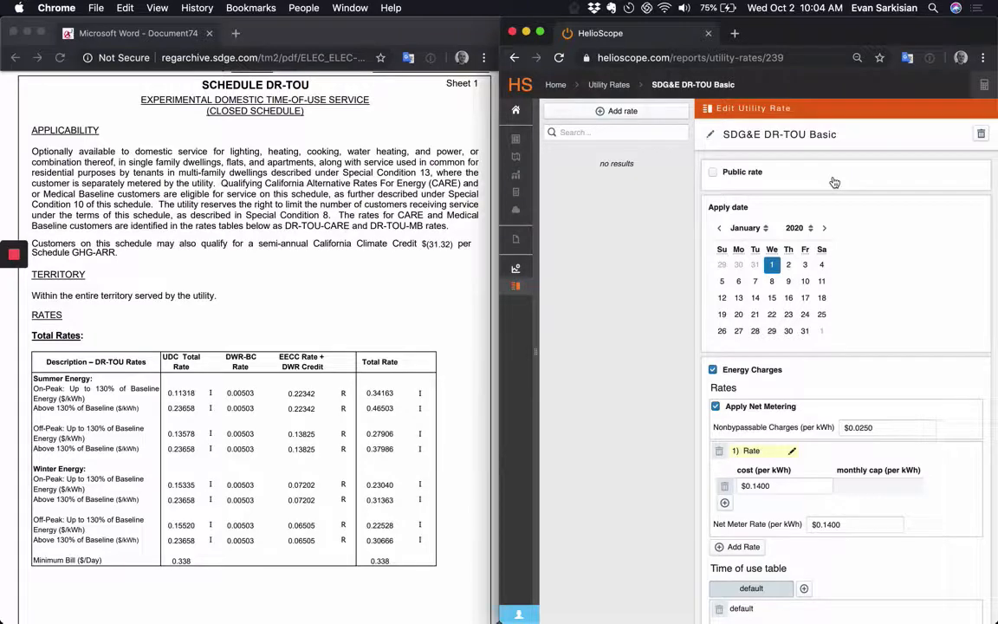
# - Add three more rates under Energy Charges so that four rates are listed
pyautogui.scroll(-3, 834, 182)
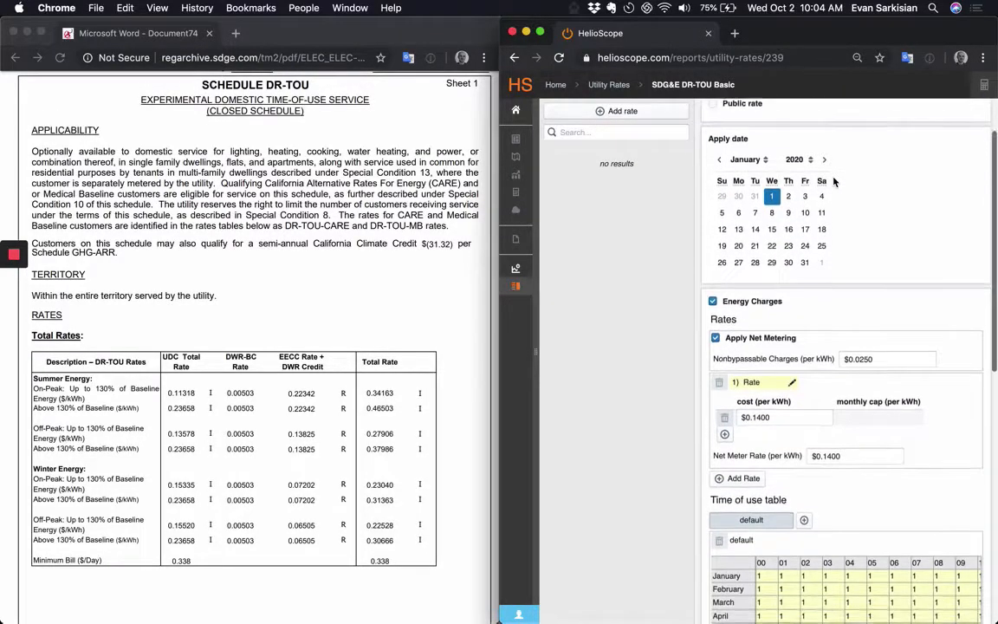
pyautogui.scroll(-5, 834, 182)
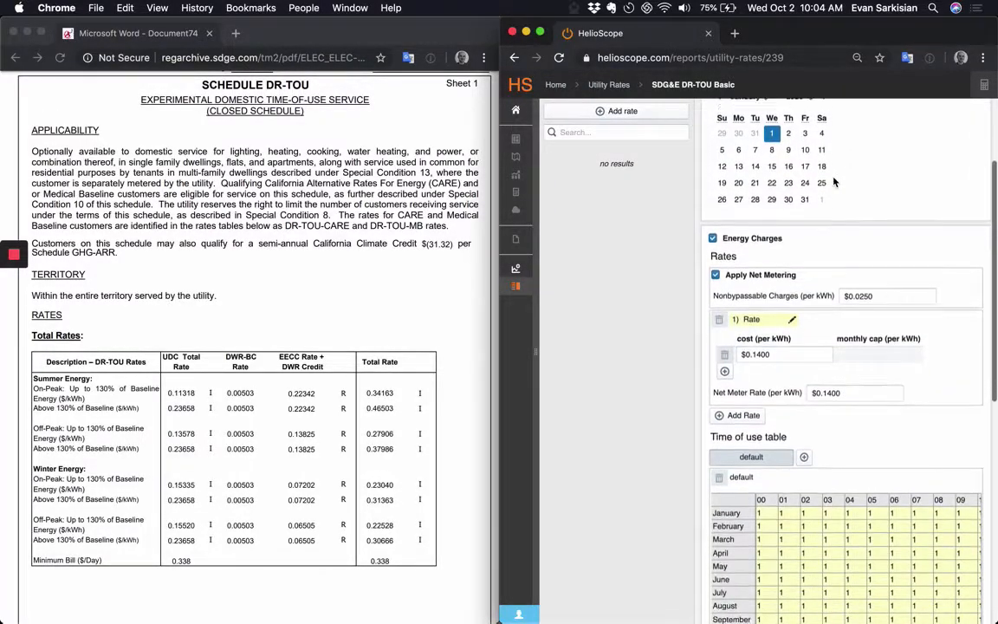
pyautogui.scroll(-2, 835, 181)
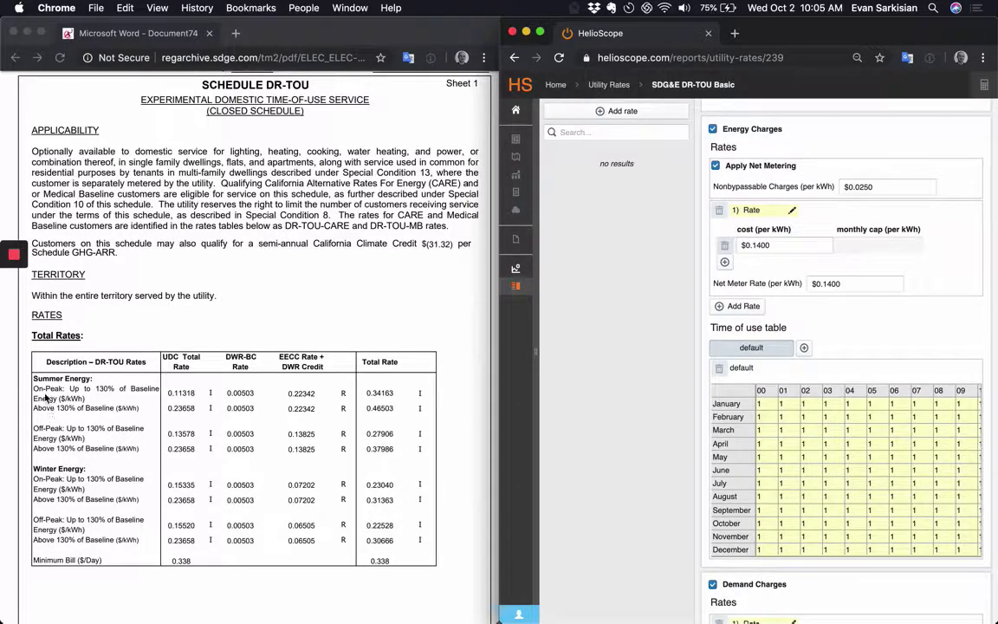
pyautogui.click(741, 307)
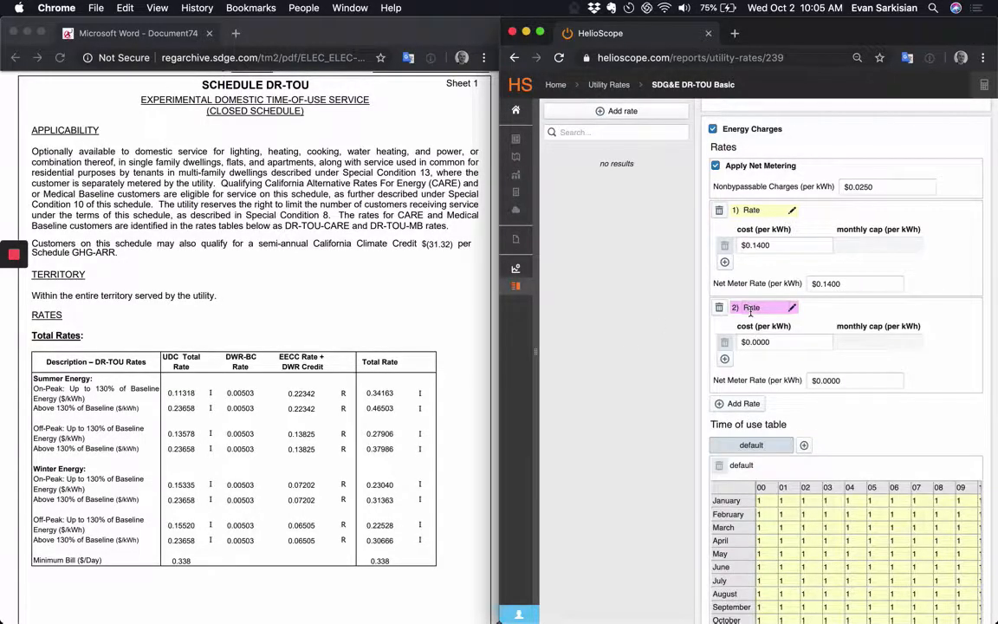
pyautogui.click(742, 403)
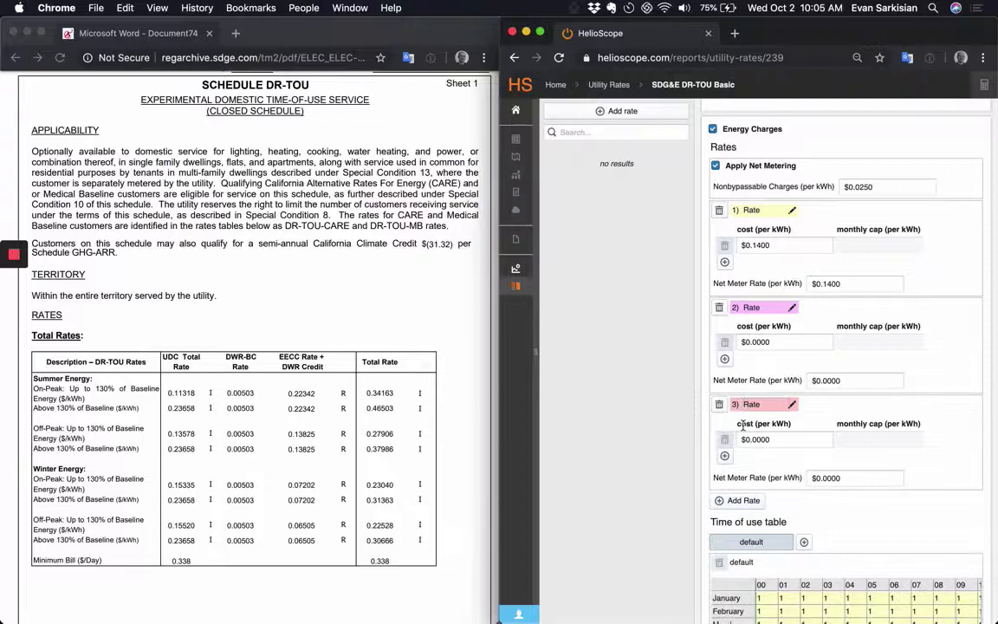
pyautogui.click(742, 500)
# - Name the four energy rates On-Peak (S), Off-Peak (S), On-Peak (W) and Off-Peak (W), in that order
pyautogui.click(750, 210)
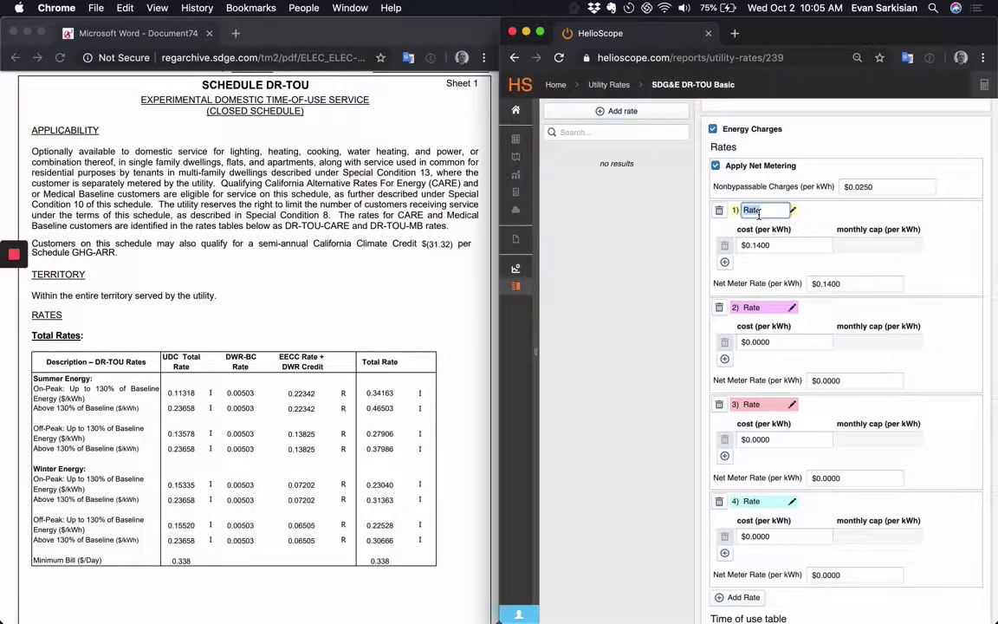
pyautogui.write('On-Peak (S)')
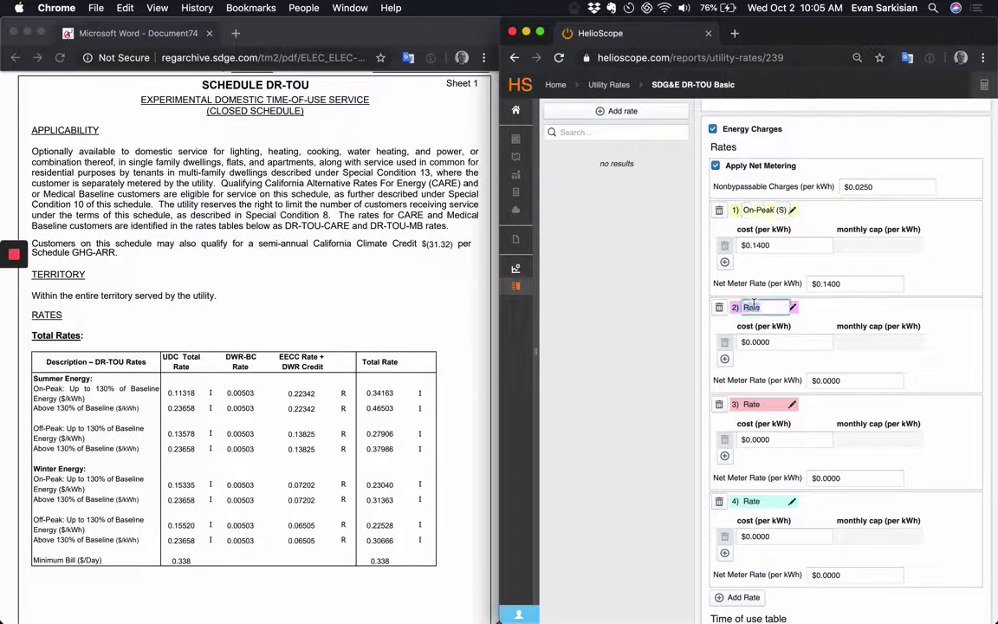
pyautogui.click(751, 306)
pyautogui.write('Off-Peak (S)')
pyautogui.click(745, 402)
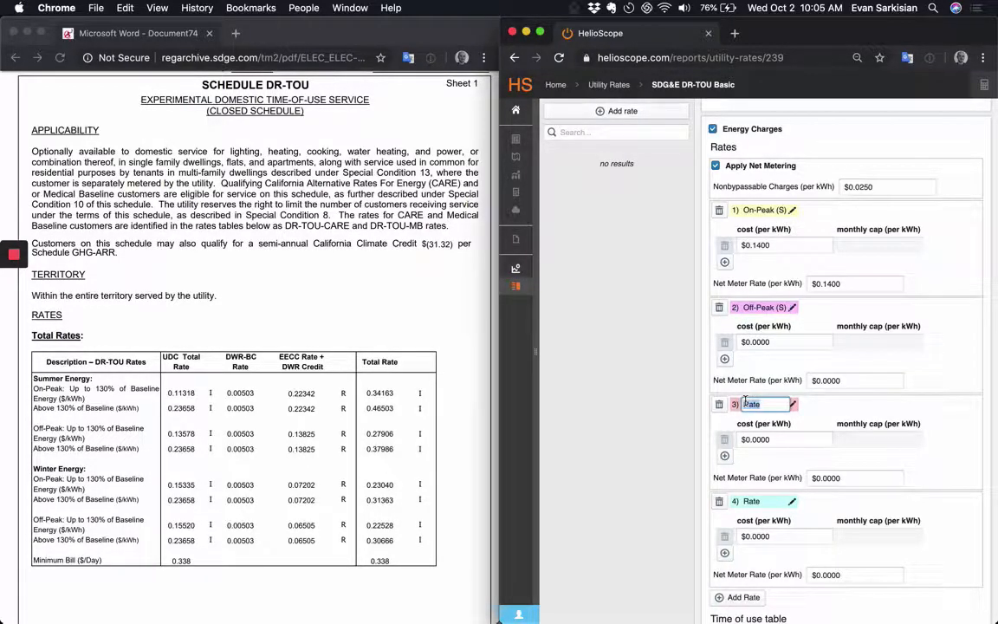
pyautogui.write('On-Peak (W)')
pyautogui.click(751, 498)
pyautogui.write('O')
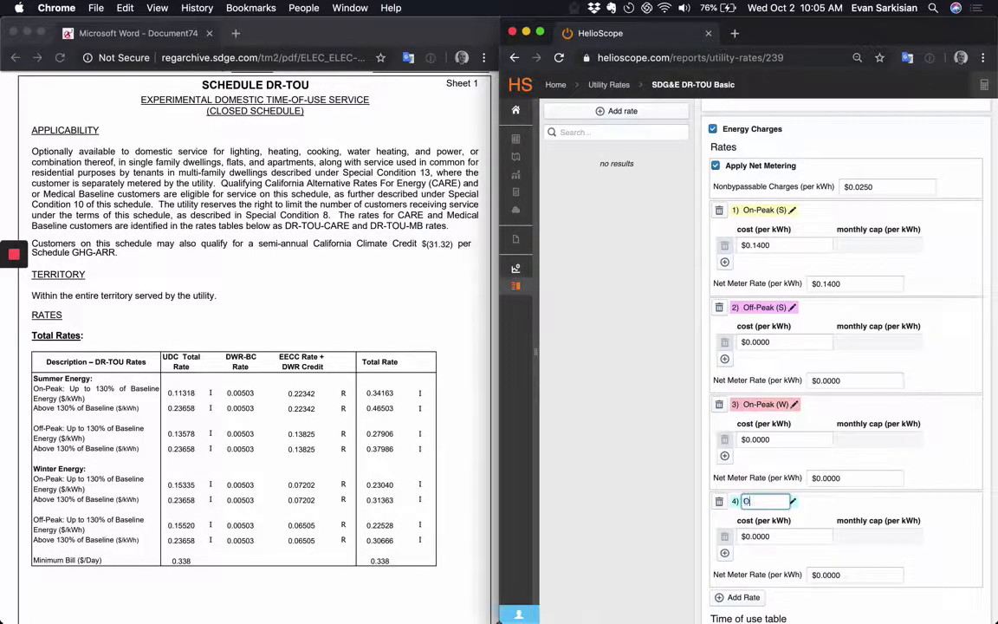
pyautogui.write('ff-Peak (W)')
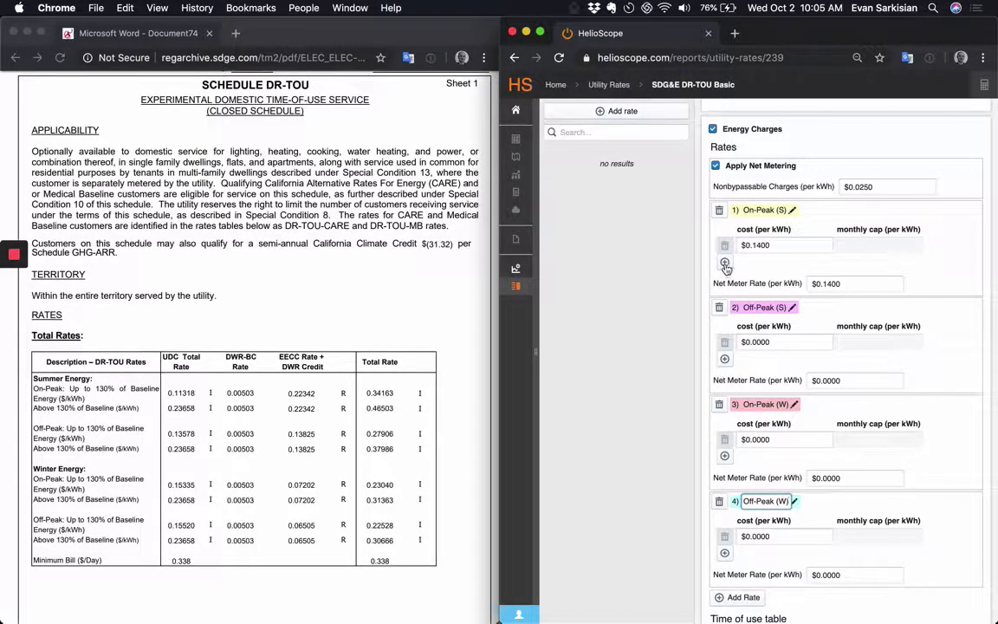
# - Set the On-Peak (S) cost to $0.3416 per kWh and add a second tier costing 0.46503
pyautogui.click(780, 246)
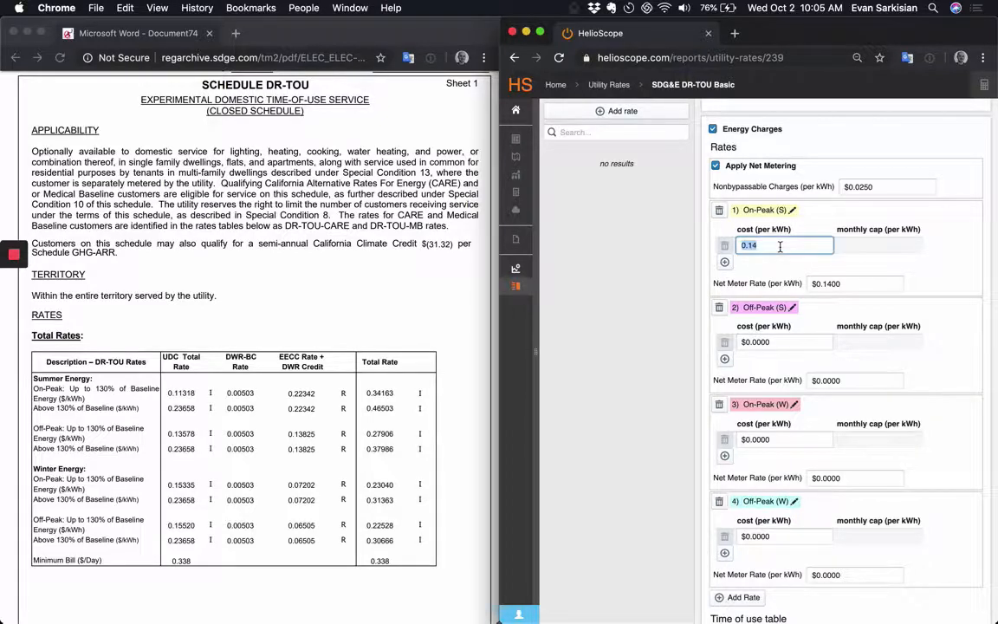
pyautogui.write('.')
pyautogui.press('Tab')
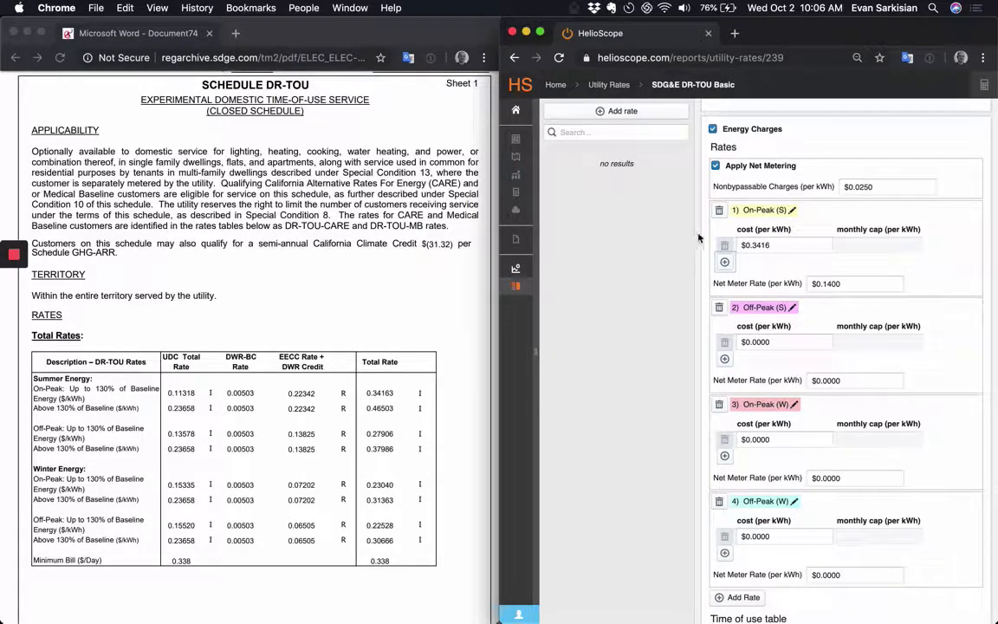
pyautogui.click(724, 262)
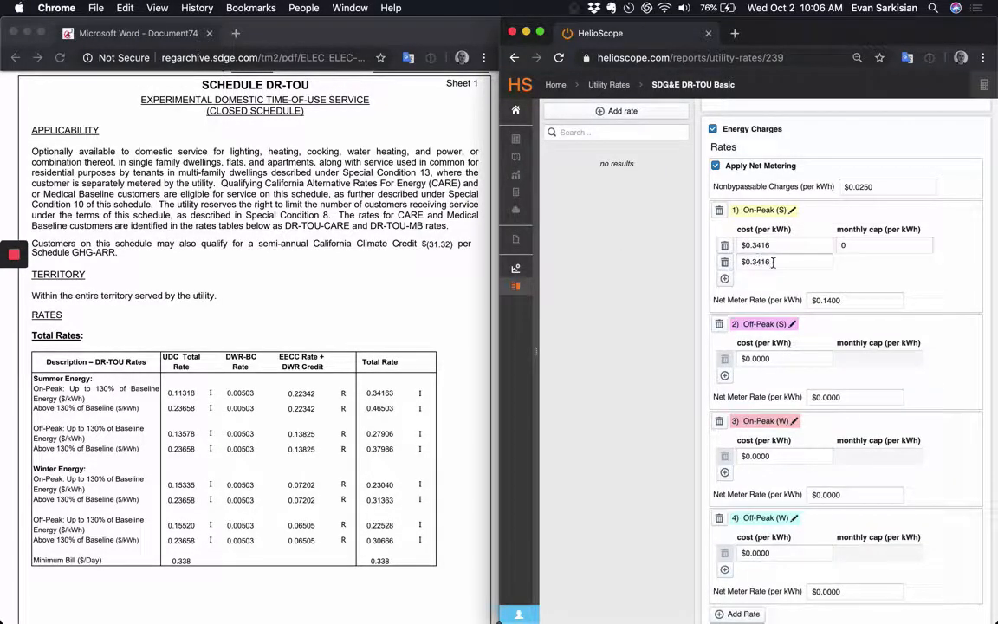
pyautogui.click(772, 262)
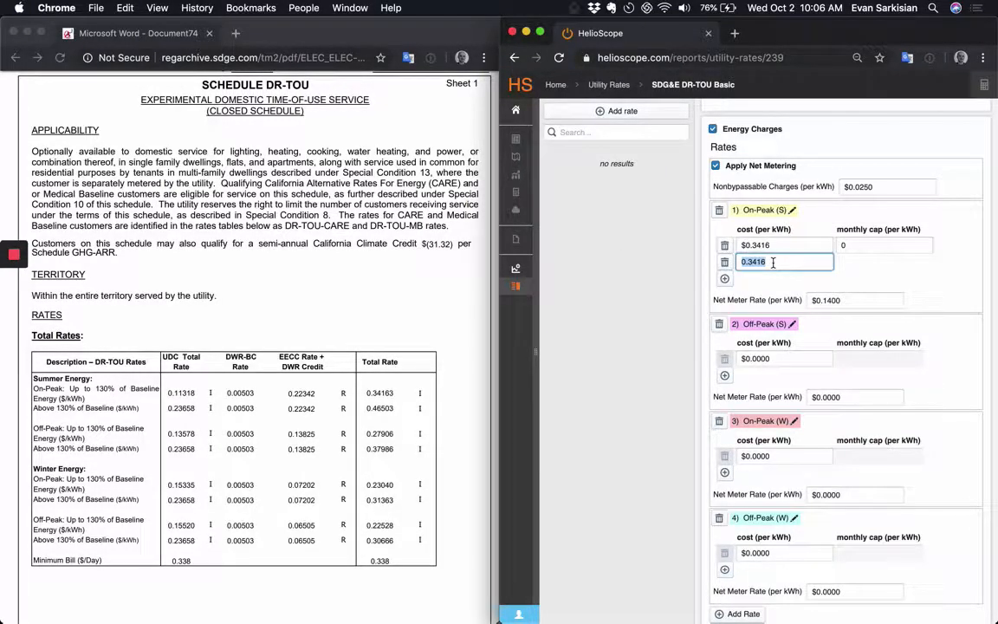
pyautogui.write('.46503')
# - Set the On-Peak (S) net meter rate to 0.34163, the summer on-peak baseline total rate in the tariff
pyautogui.click(386, 407)
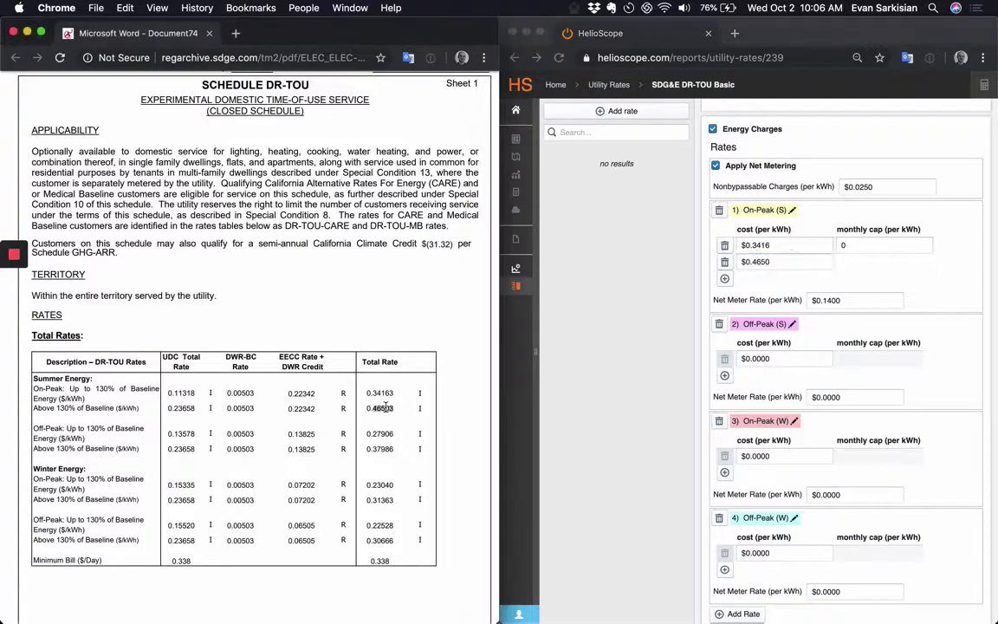
pyautogui.doubleClick(382, 392)
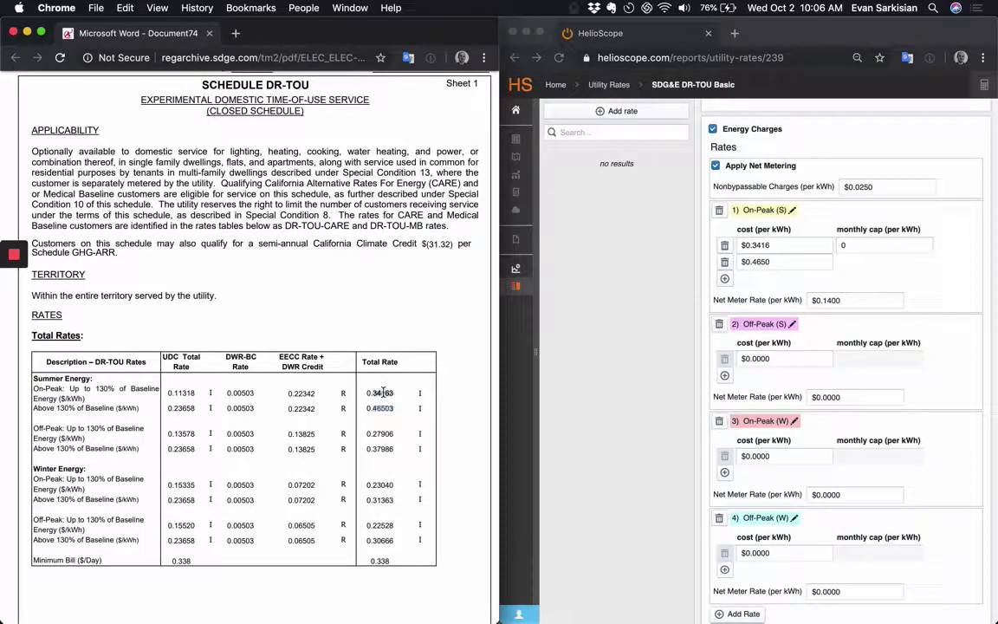
pyautogui.click(849, 267)
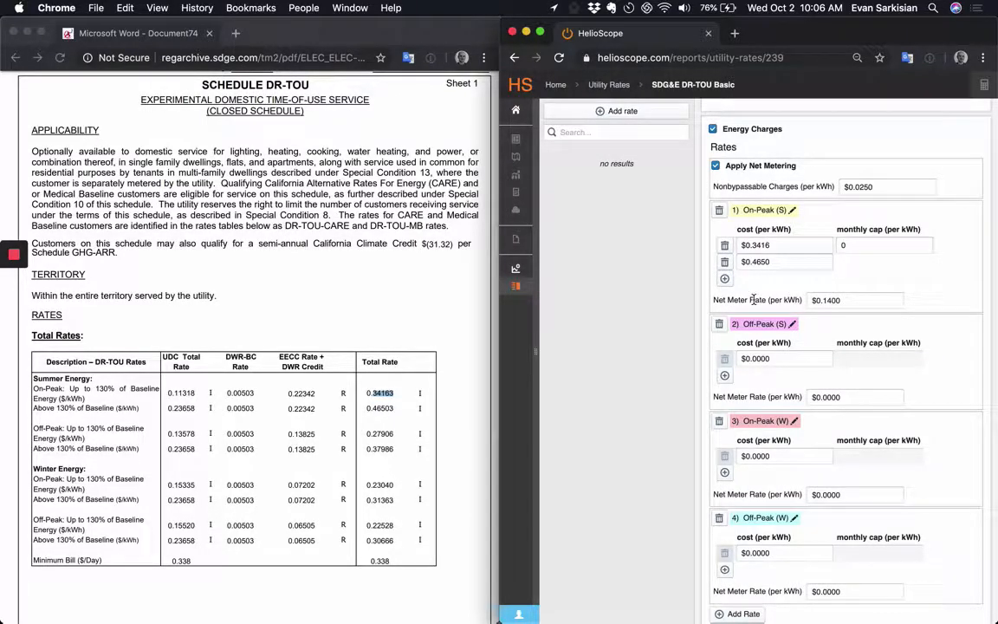
pyautogui.click(858, 300)
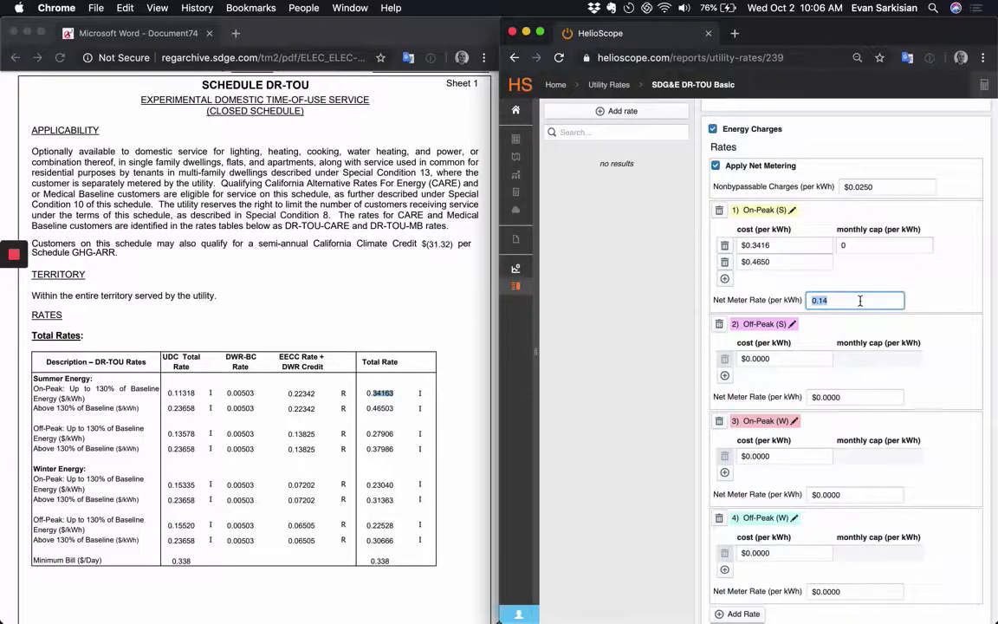
pyautogui.write('.34163')
pyautogui.press('Return')
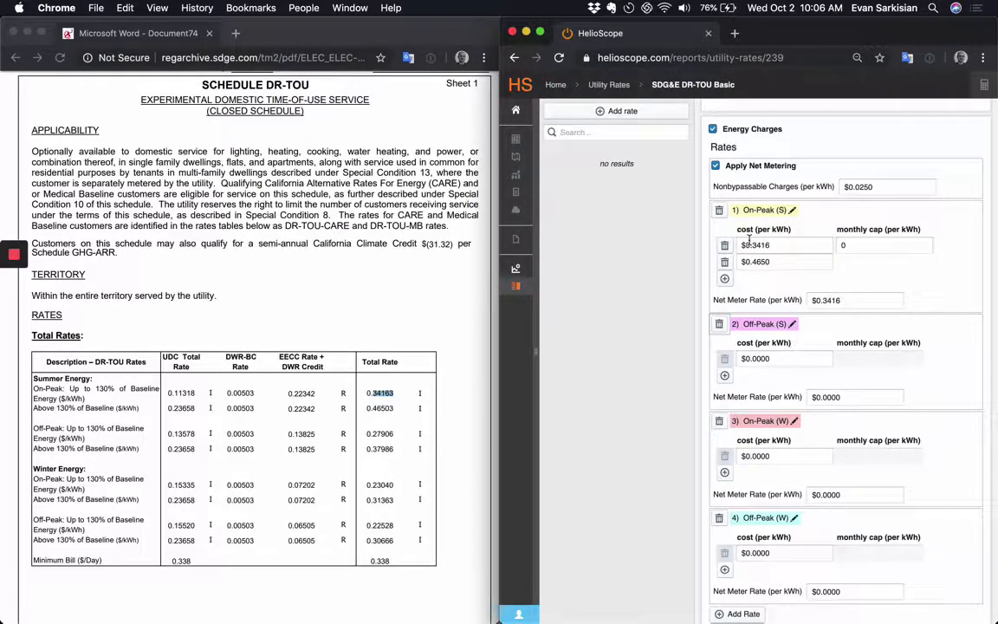
# - Add a second tier to Off-Peak (S) and enter the tariff's summer off-peak total rates, 0.27906 and 0.37986, as the tier costs
pyautogui.scroll(-3, 756, 320)
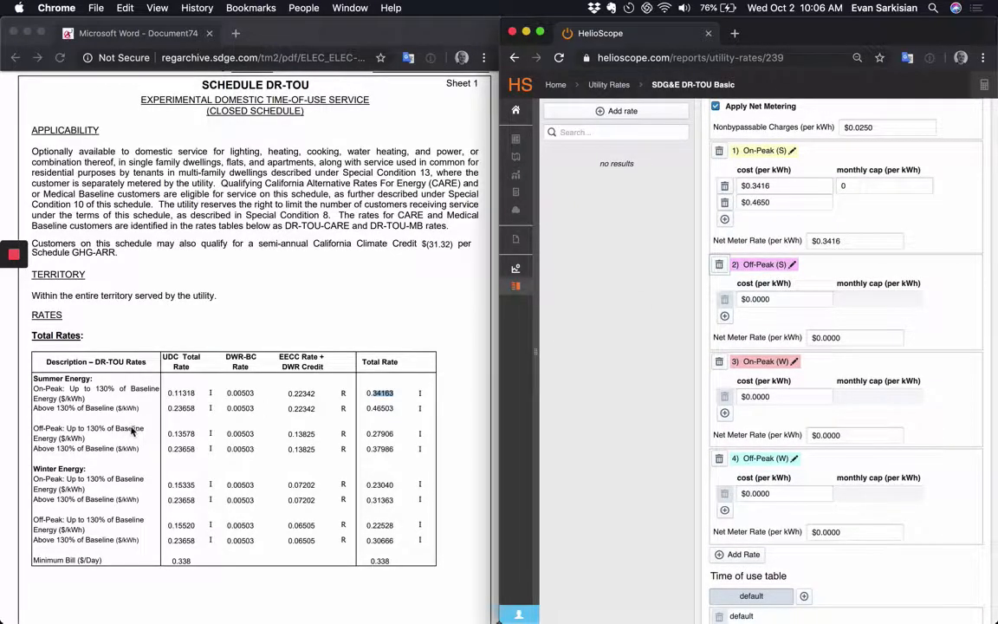
pyautogui.click(725, 315)
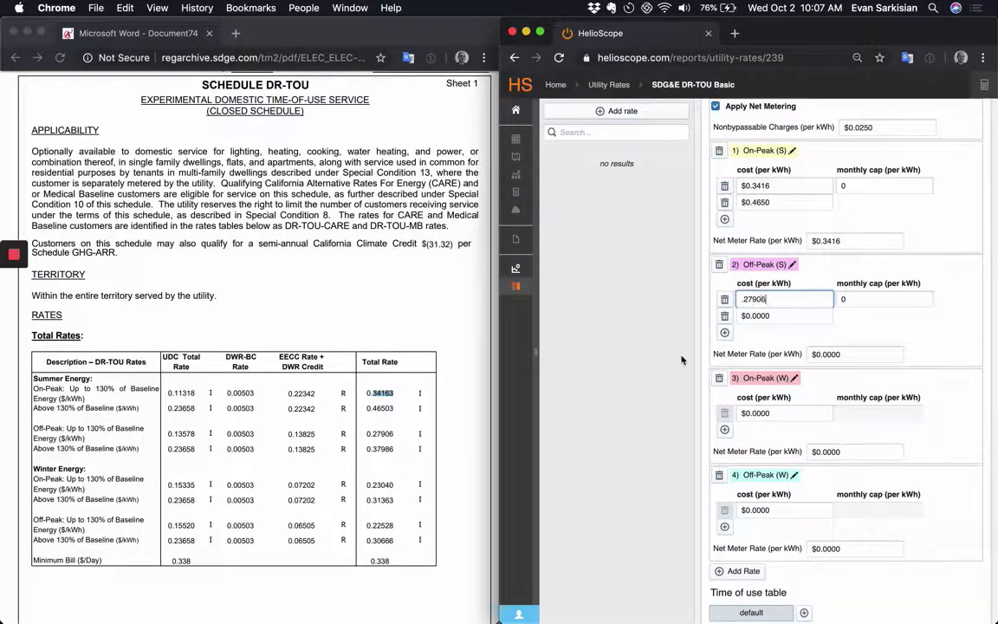
pyautogui.doubleClick(382, 434)
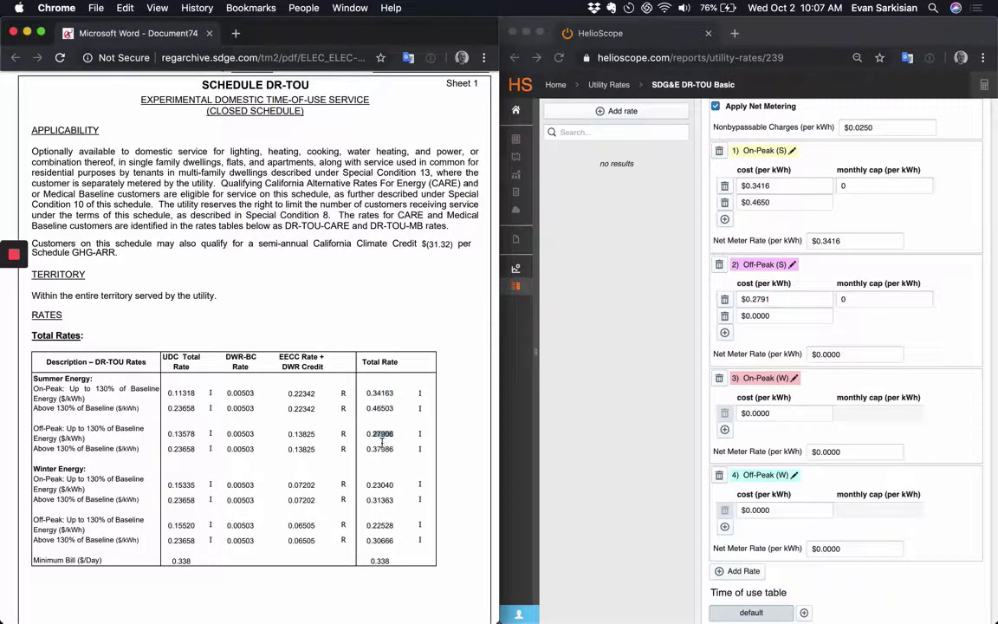
pyautogui.doubleClick(381, 448)
pyautogui.press('super+c')
pyautogui.click(790, 321)
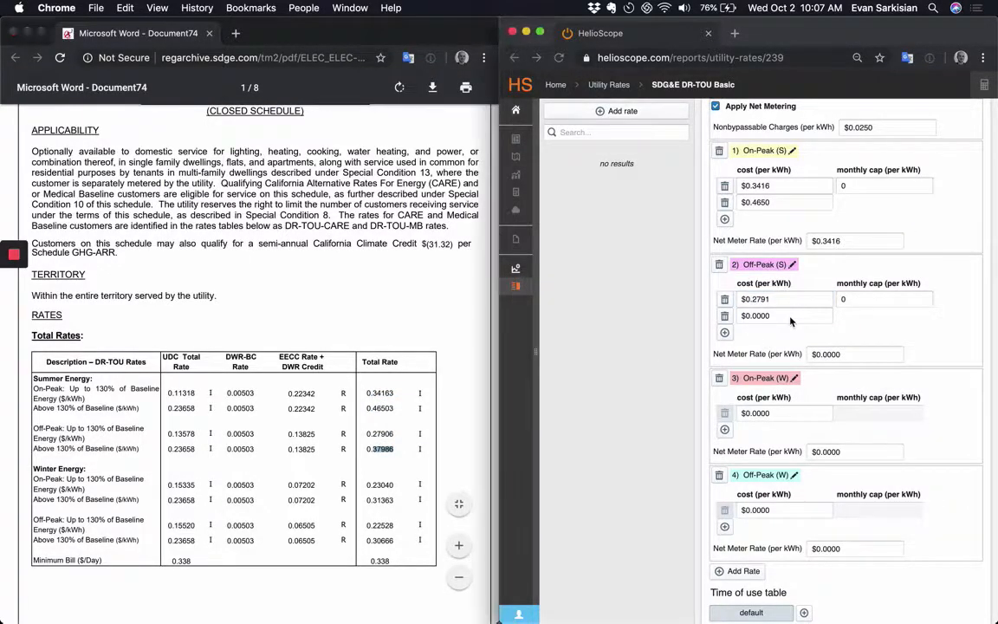
pyautogui.click(789, 317)
pyautogui.write('.')
pyautogui.press('super+v')
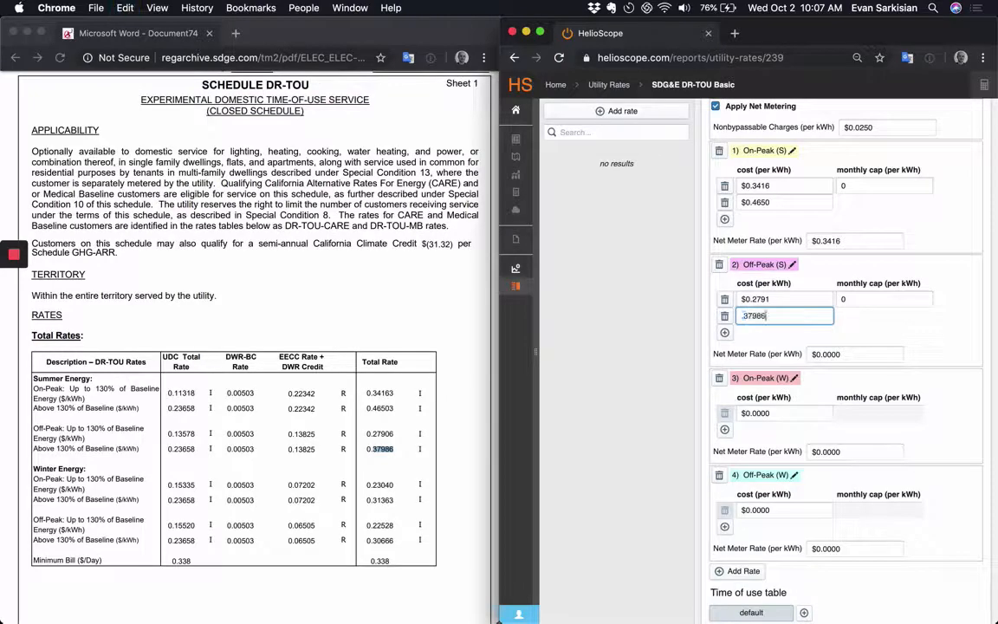
# - Set the Off-Peak (S) net meter rate to $0.2791, the summer off-peak baseline total rate in the tariff
pyautogui.click(830, 353)
pyautogui.press('super+v')
pyautogui.click(852, 328)
pyautogui.scroll(-2, 802, 374)
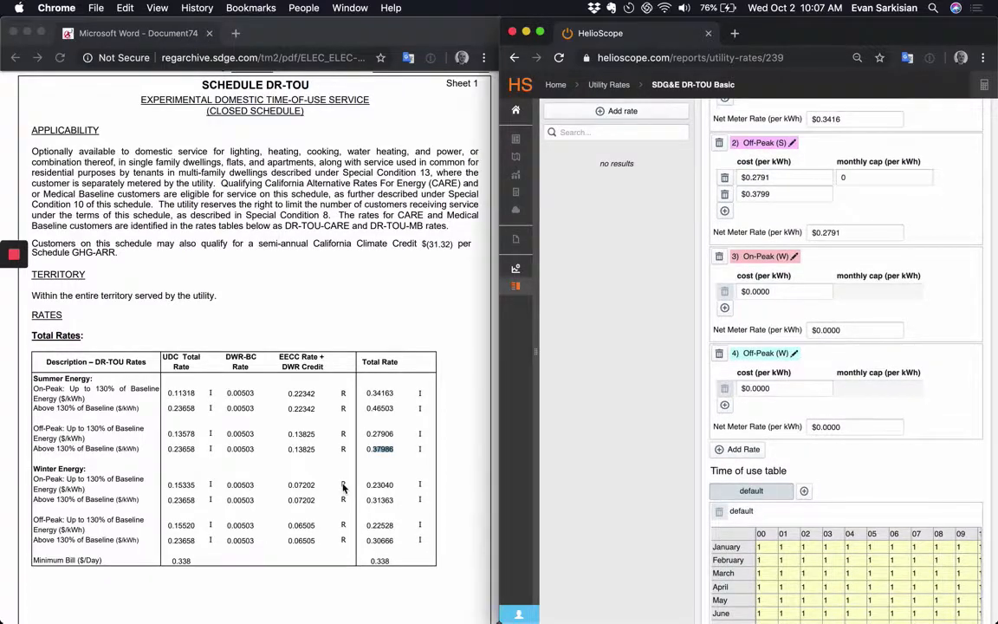
# - Set the On-Peak (W) cost to the tariff's winter on-peak baseline total rate, 0.23040, and add a second tier
pyautogui.scroll(-2, 329, 467)
pyautogui.scroll(-1, 342, 489)
pyautogui.doubleClick(386, 395)
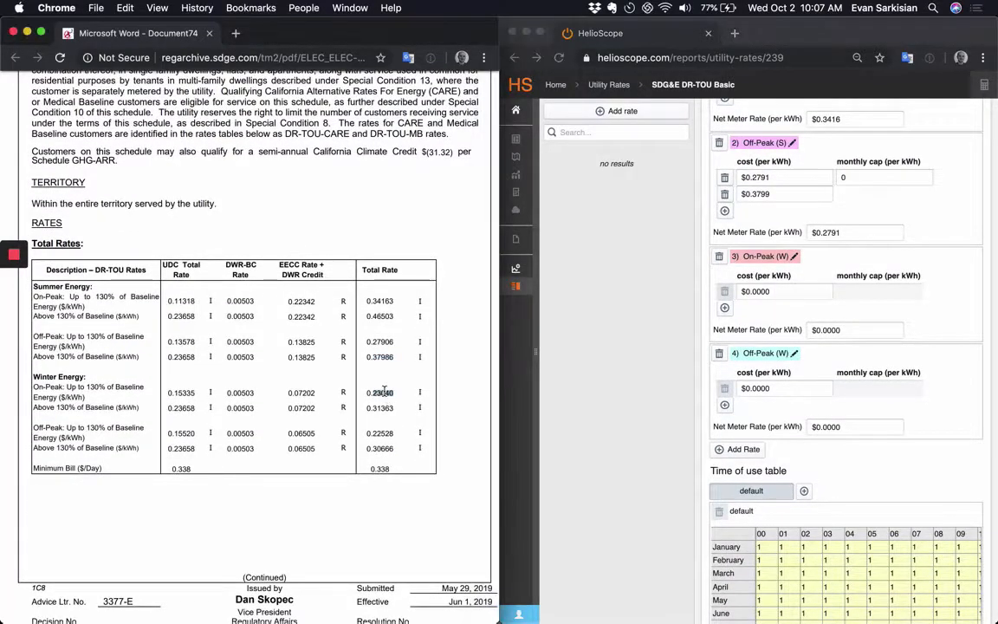
pyautogui.click(756, 293)
pyautogui.write('.2304')
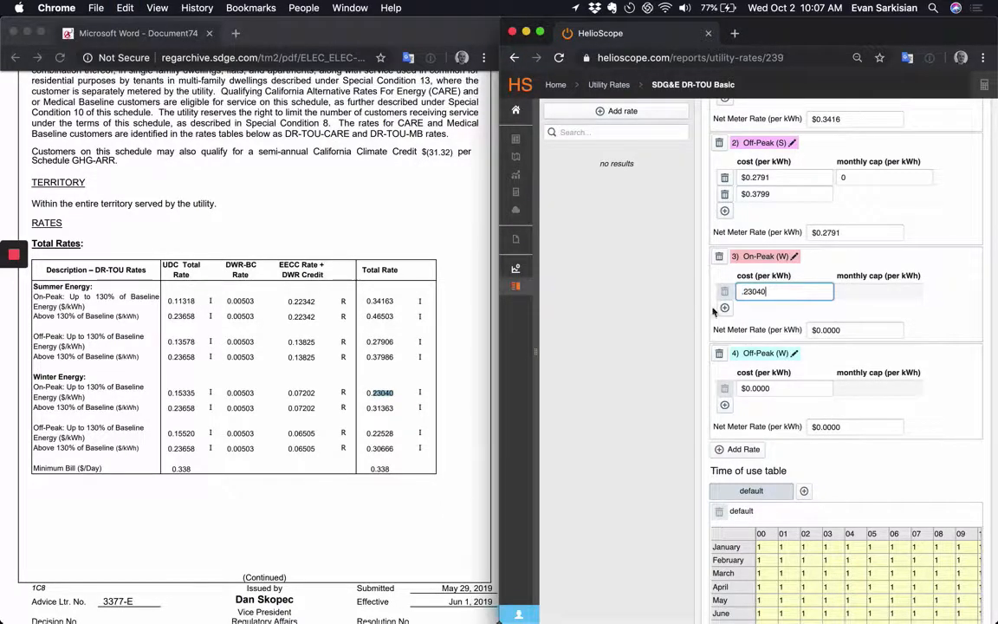
pyautogui.press('Return')
# - Copy the digits 31363 from the tariff's winter on-peak above-baseline total rate into the second On-Peak (W) tier cost
pyautogui.doubleClick(382, 407)
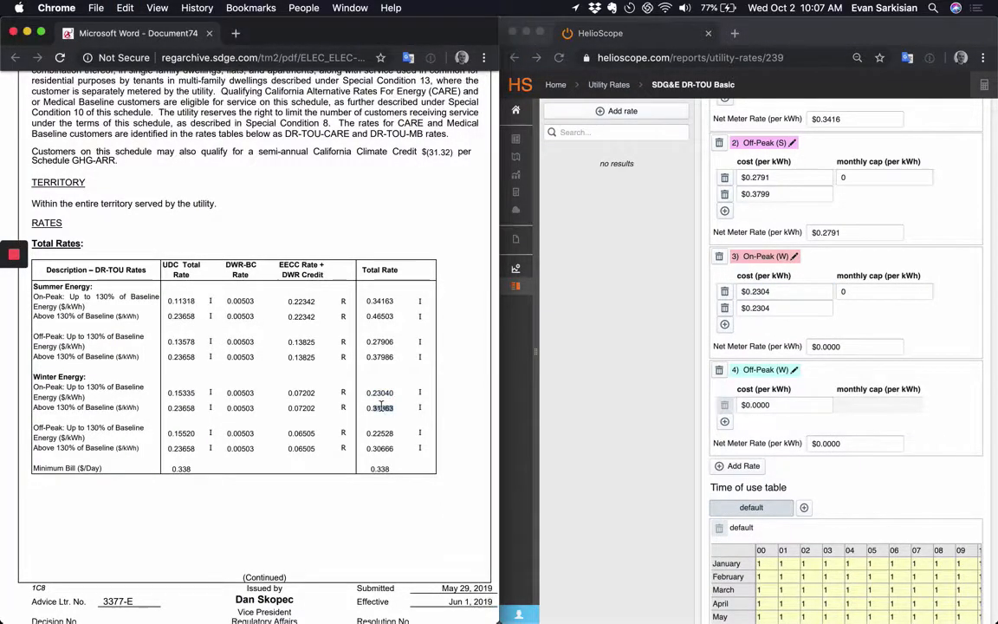
pyautogui.press('super+c')
pyautogui.click(758, 308)
pyautogui.press('super+v')
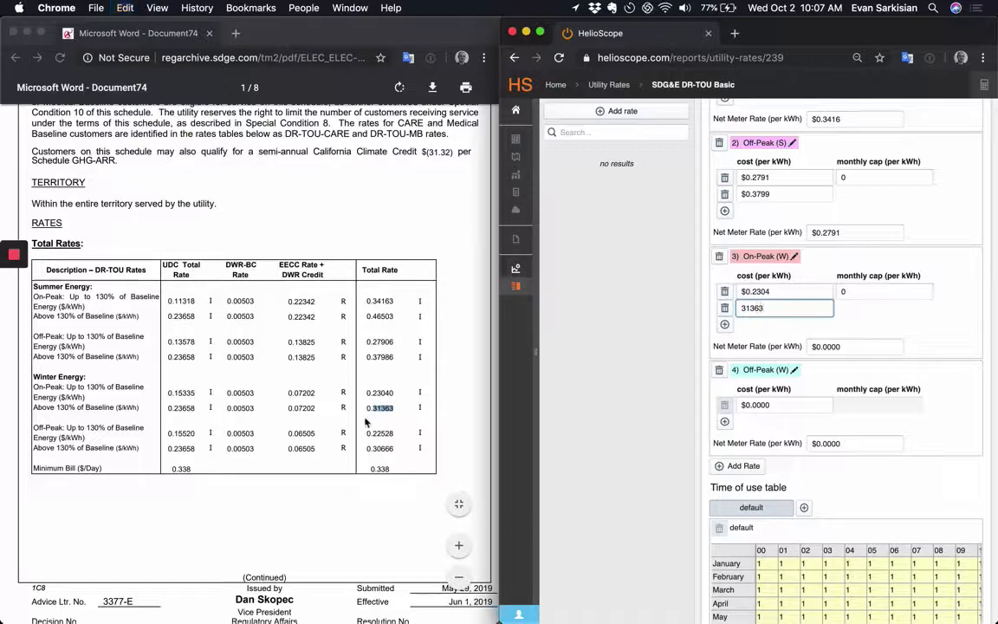
pyautogui.click(410, 427)
# - Copy the digits 23040 from the tariff's winter on-peak baseline total rate into the On-Peak (W) net meter rate
pyautogui.scroll(-2, 410, 428)
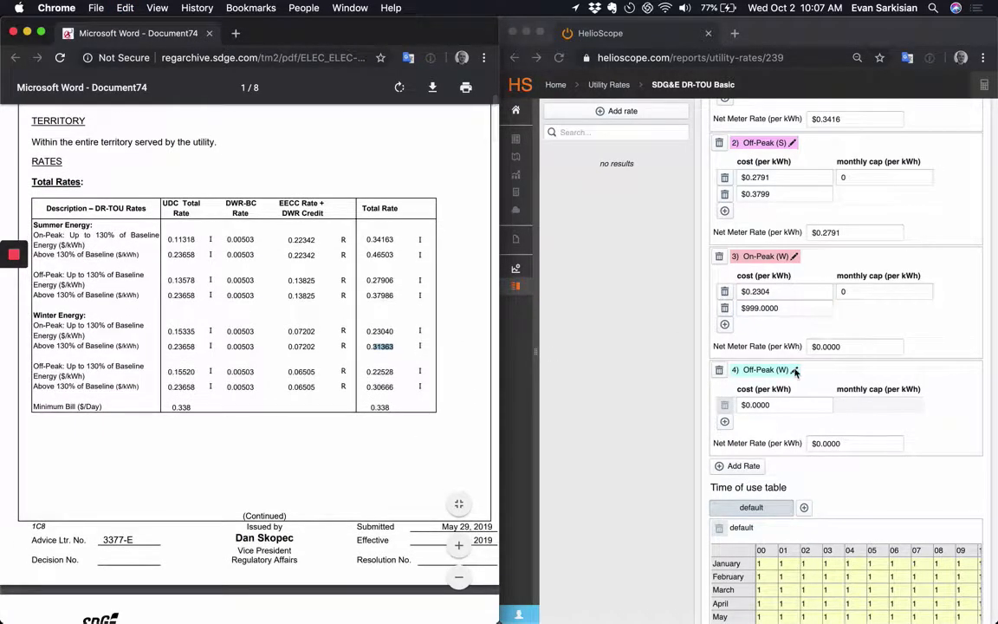
pyautogui.doubleClick(382, 330)
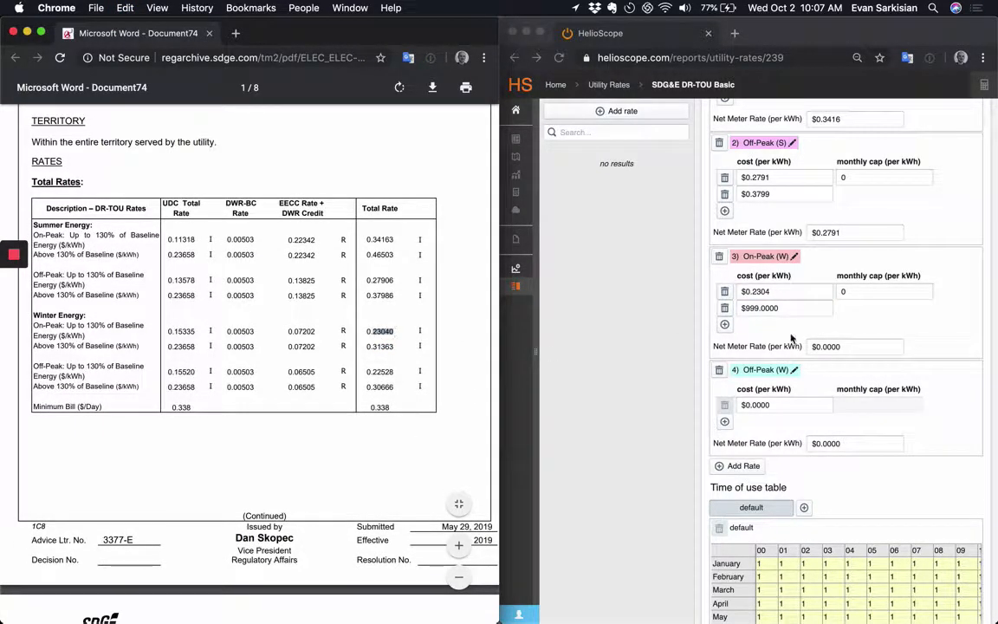
pyautogui.click(837, 346)
pyautogui.press('super+v')
pyautogui.click(418, 376)
# - Add a second tier to Off-Peak (W) and set the first tier's cost to 0.22528, the tariff's winter off-peak baseline total rate
pyautogui.scroll(-1, 741, 399)
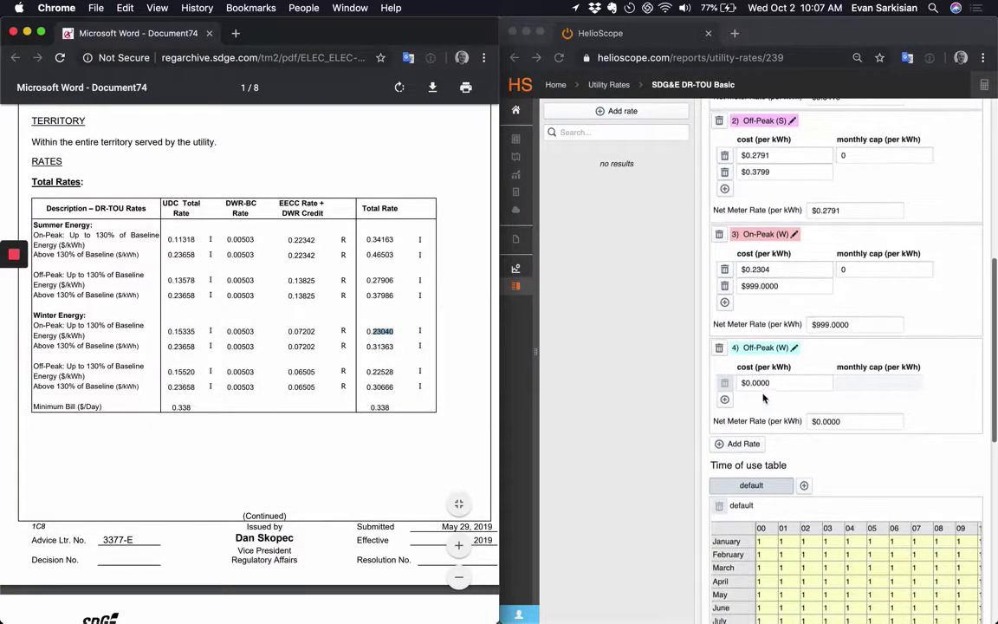
pyautogui.click(726, 404)
pyautogui.click(724, 403)
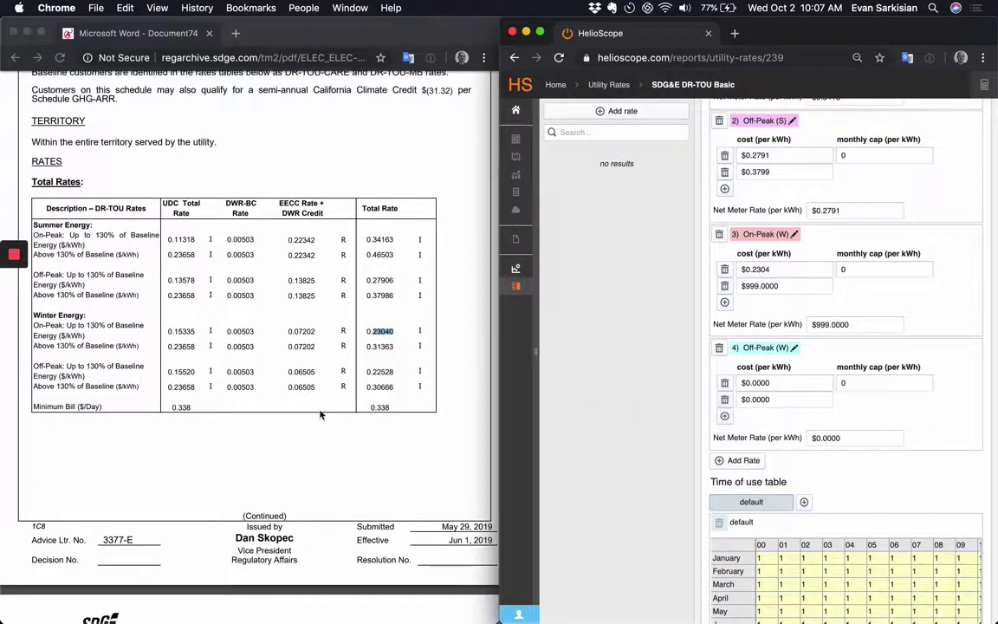
pyautogui.tripleClick(377, 369)
pyautogui.doubleClick(376, 368)
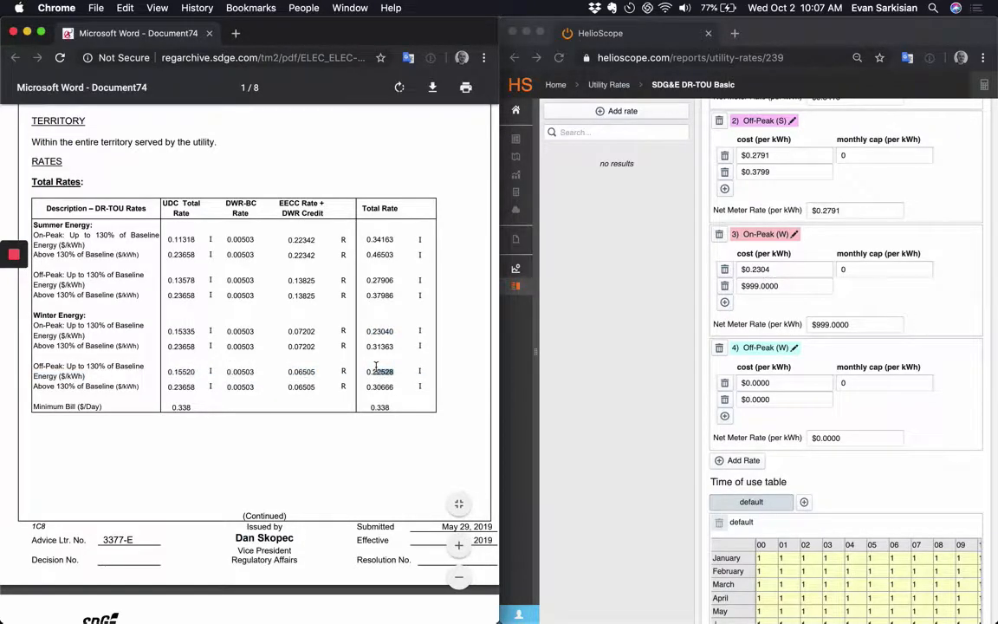
pyautogui.click(785, 388)
pyautogui.doubleClick(776, 380)
pyautogui.write('.')
pyautogui.press('super+v')
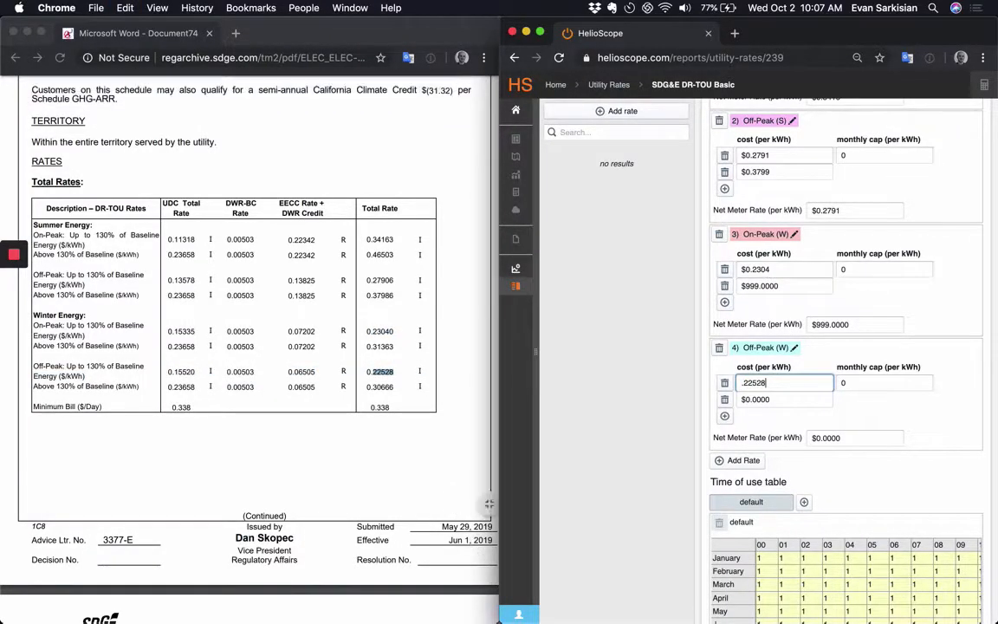
# - Set the second Off-Peak (W) tier cost to 0.30666, the tariff's winter off-peak total rate above 130% of baseline
pyautogui.doubleClick(382, 386)
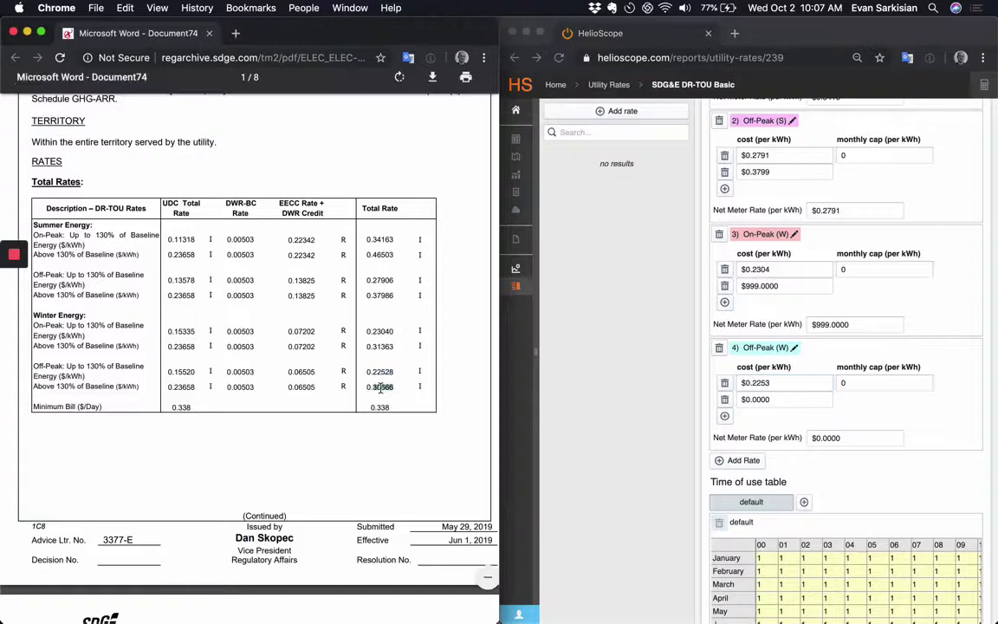
pyautogui.click(780, 400)
pyautogui.write('.')
pyautogui.press('super+v')
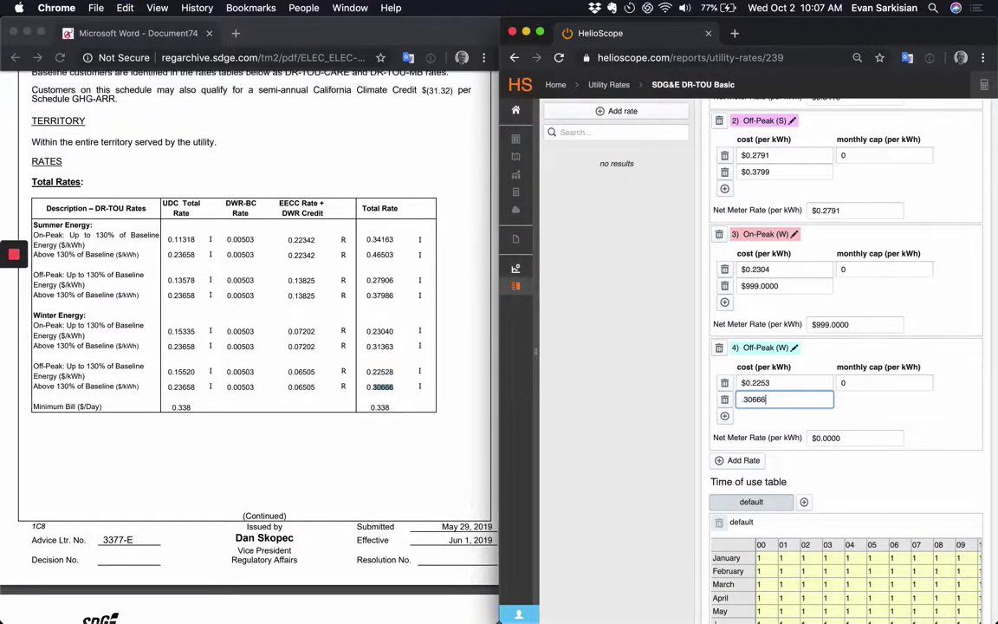
pyautogui.click(791, 427)
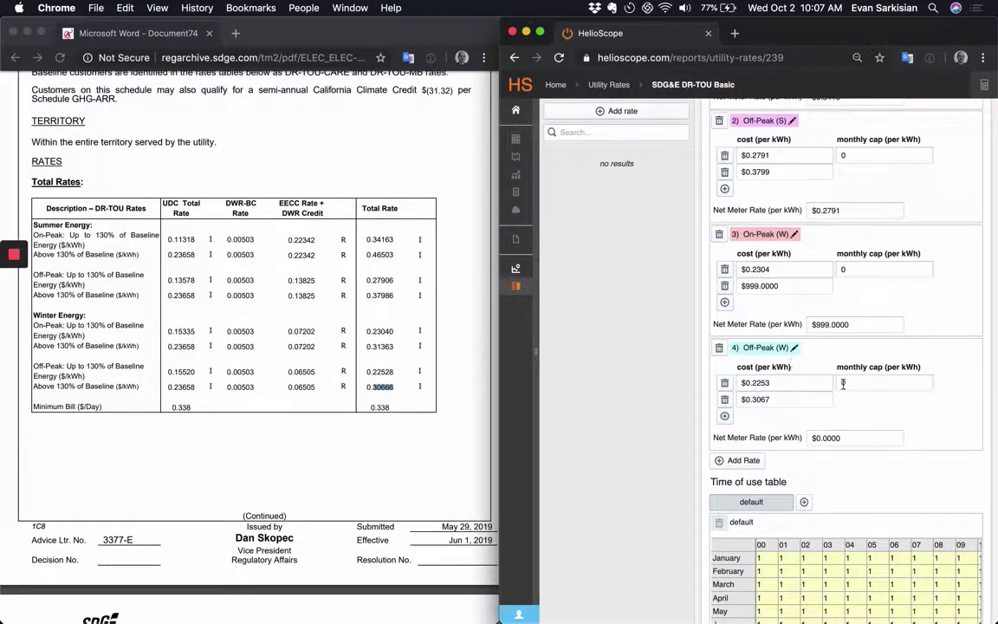
# - Review the four energy rates and the month-by-hour time of use table across all its hours
pyautogui.scroll(2, 893, 396)
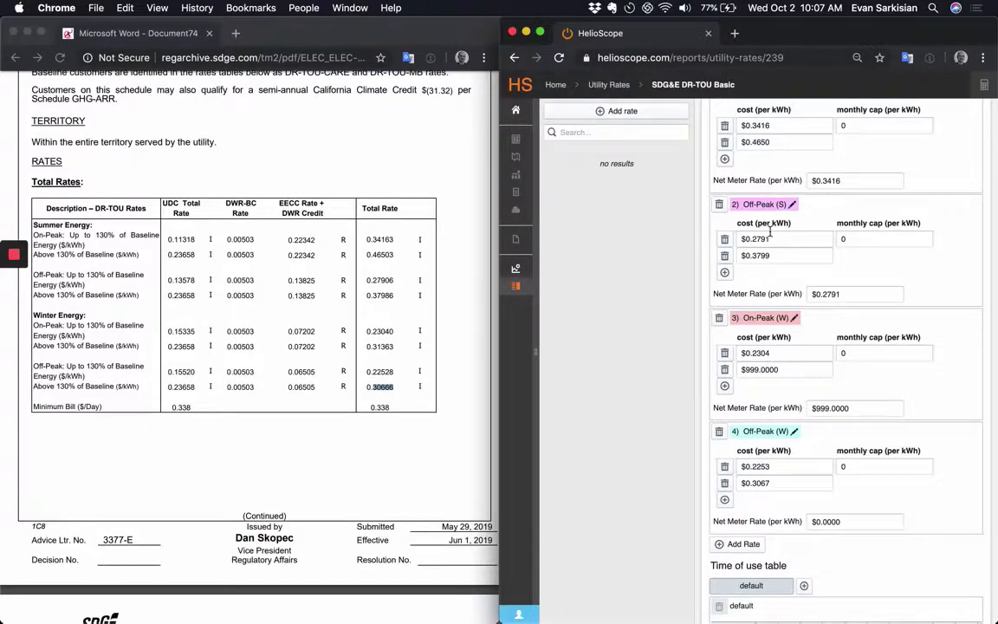
pyautogui.scroll(-5, 786, 300)
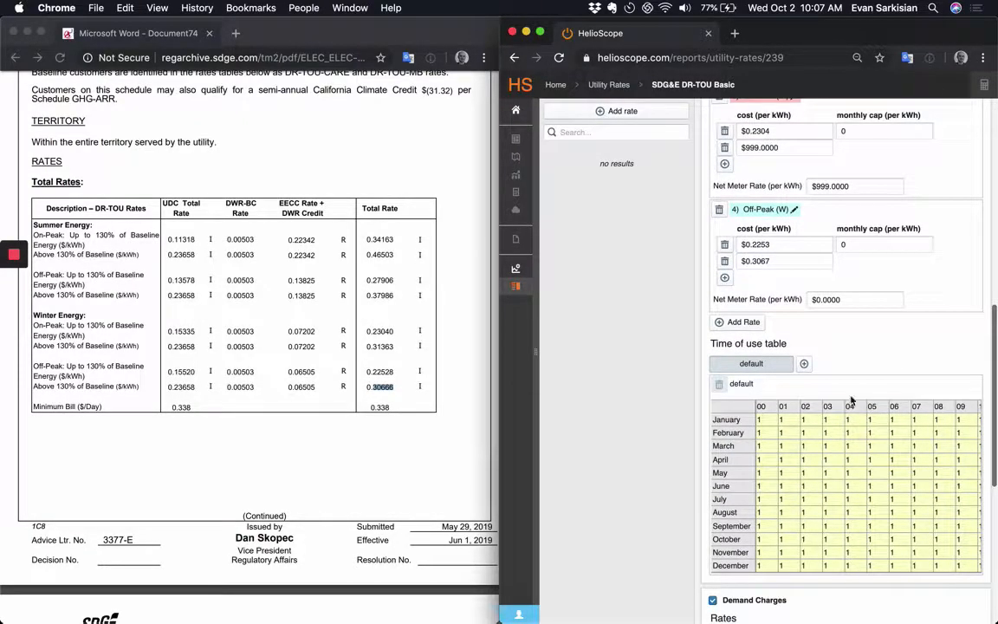
pyautogui.scroll(5, 852, 399)
pyautogui.scroll(-5, 852, 399)
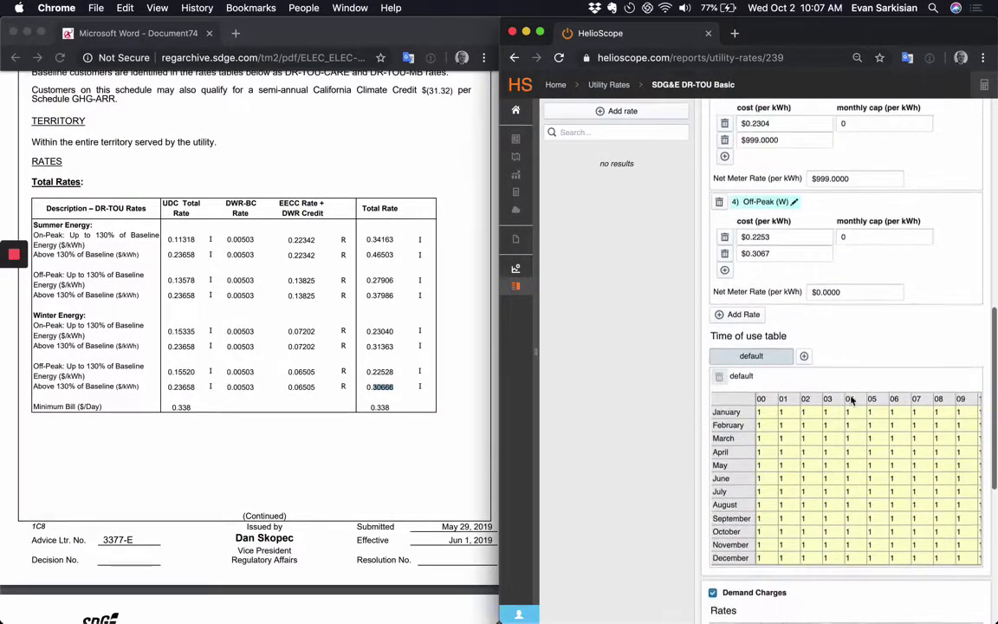
pyautogui.hscroll(5, 898, 416)
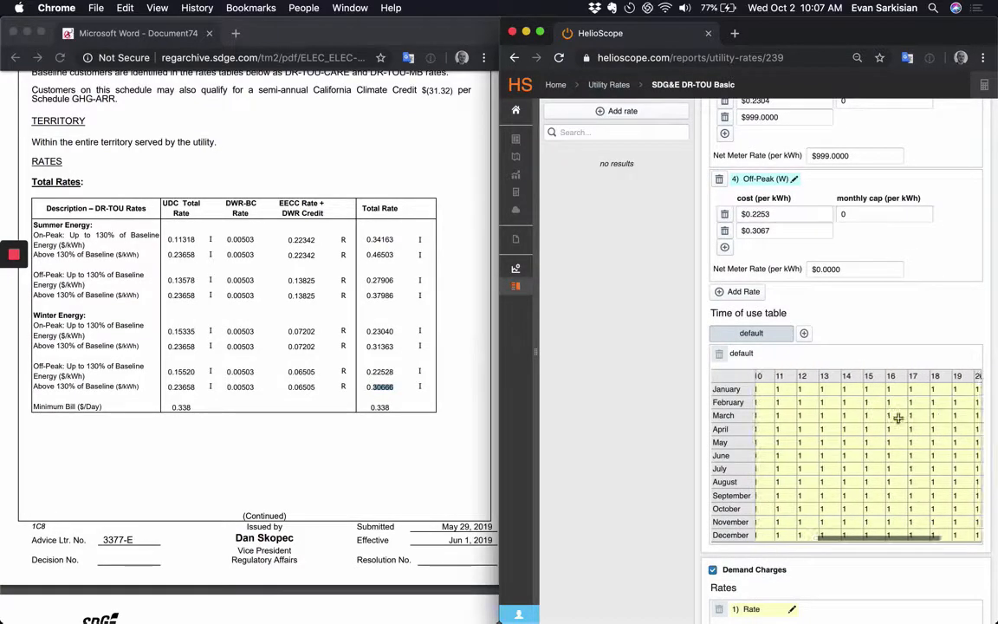
pyautogui.hscroll(-8, 804, 407)
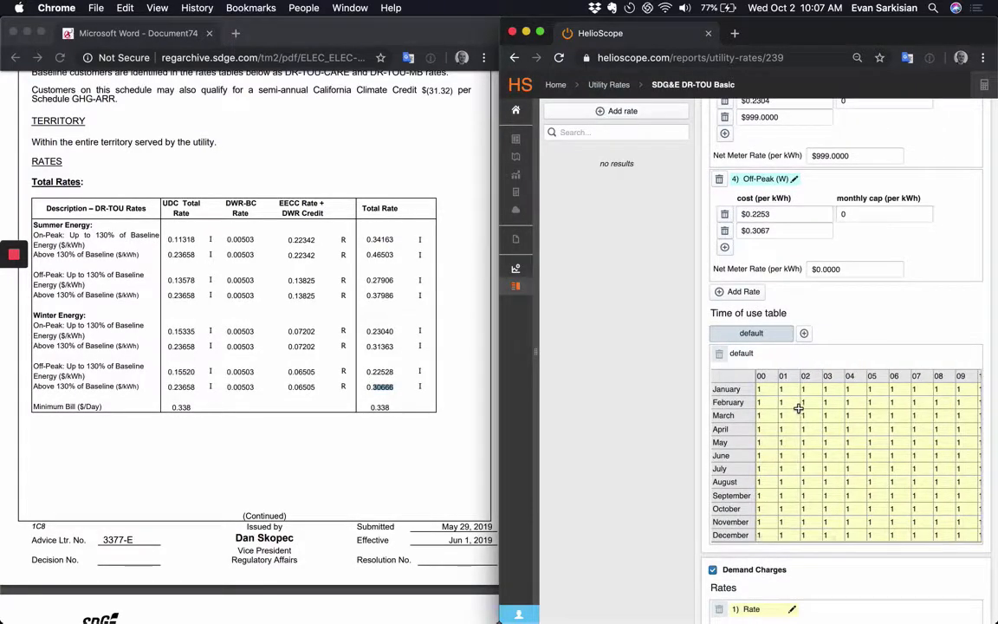
pyautogui.scroll(3, 821, 252)
pyautogui.scroll(-2, 821, 252)
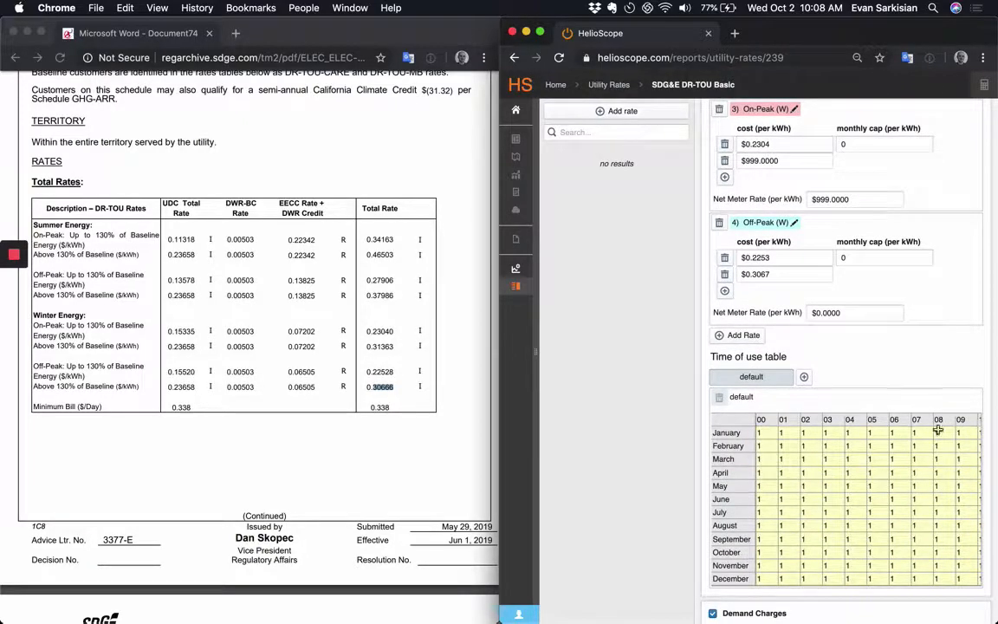
pyautogui.hscroll(3, 938, 429)
pyautogui.hscroll(3, 938, 429)
pyautogui.hscroll(-6, 901, 433)
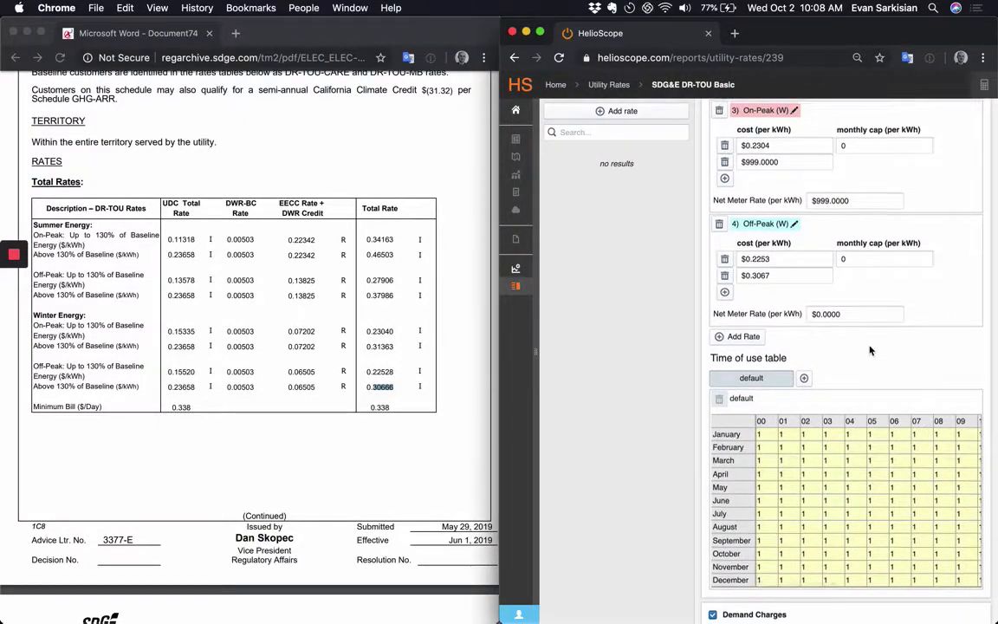
pyautogui.scroll(5, 871, 350)
pyautogui.scroll(-8, 814, 321)
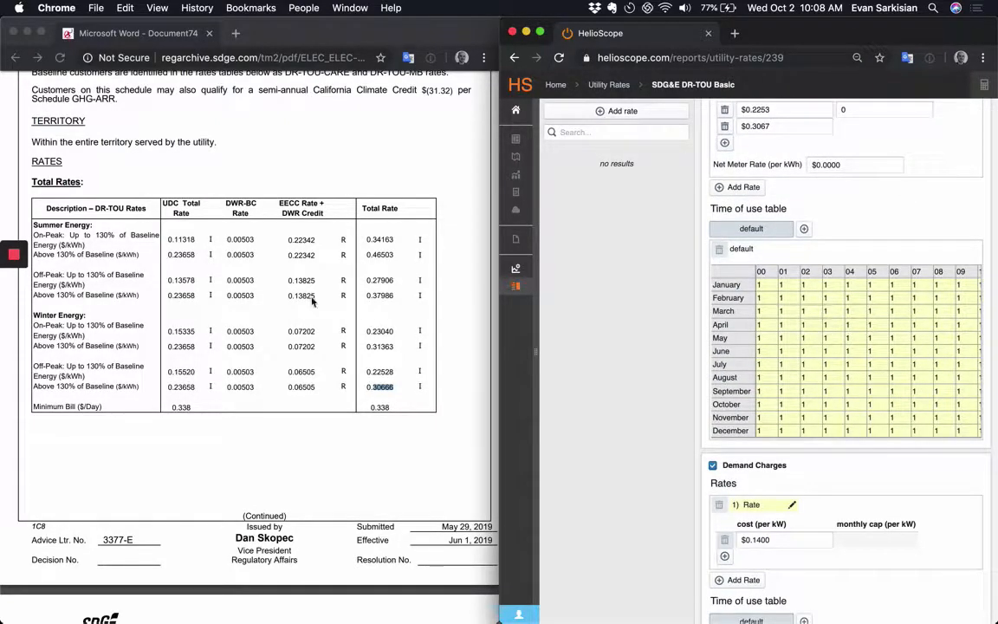
# - Look up the tariff's on-peak and off-peak time periods and its summer and winter season dates
pyautogui.scroll(5, 312, 301)
pyautogui.scroll(-15, 313, 302)
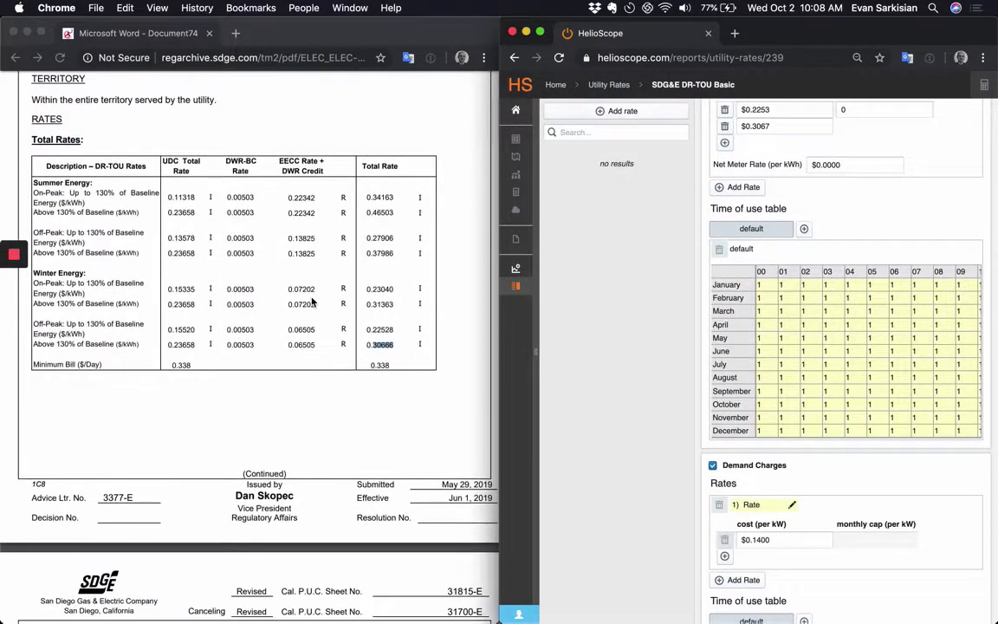
pyautogui.scroll(-20, 313, 301)
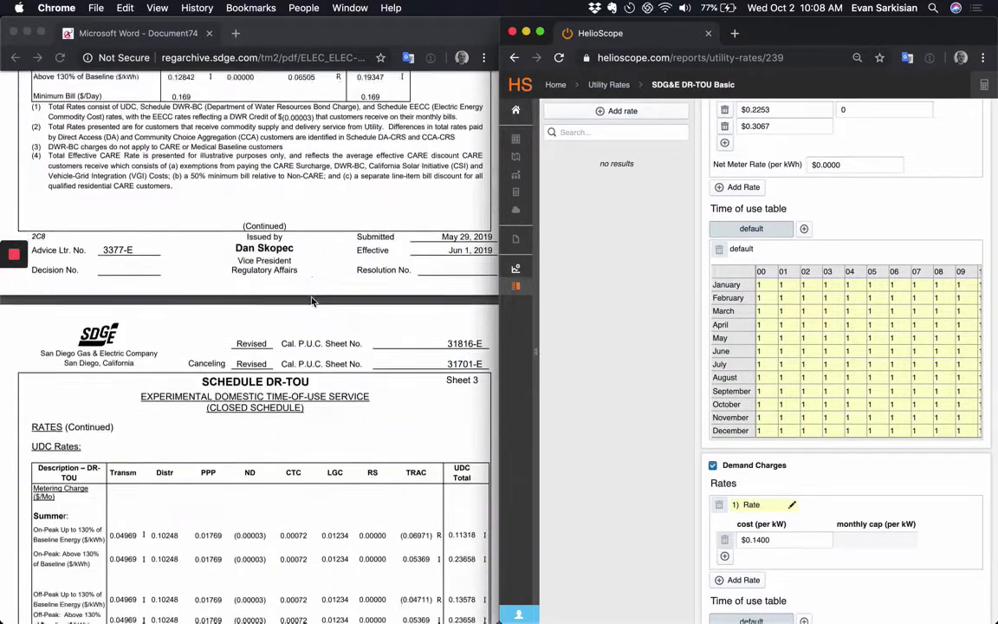
pyautogui.scroll(-15, 312, 301)
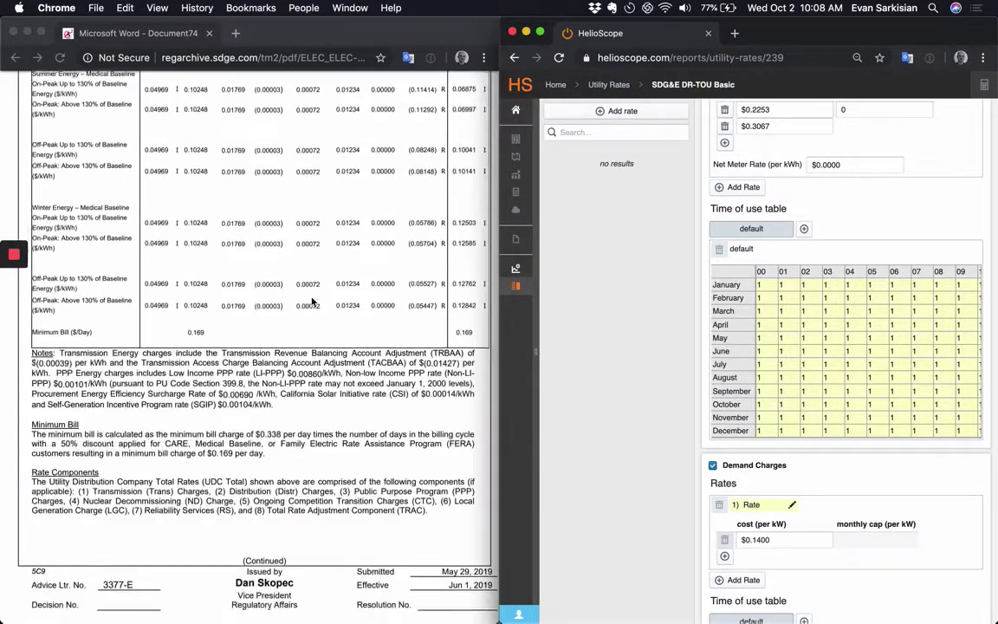
pyautogui.scroll(-15, 313, 302)
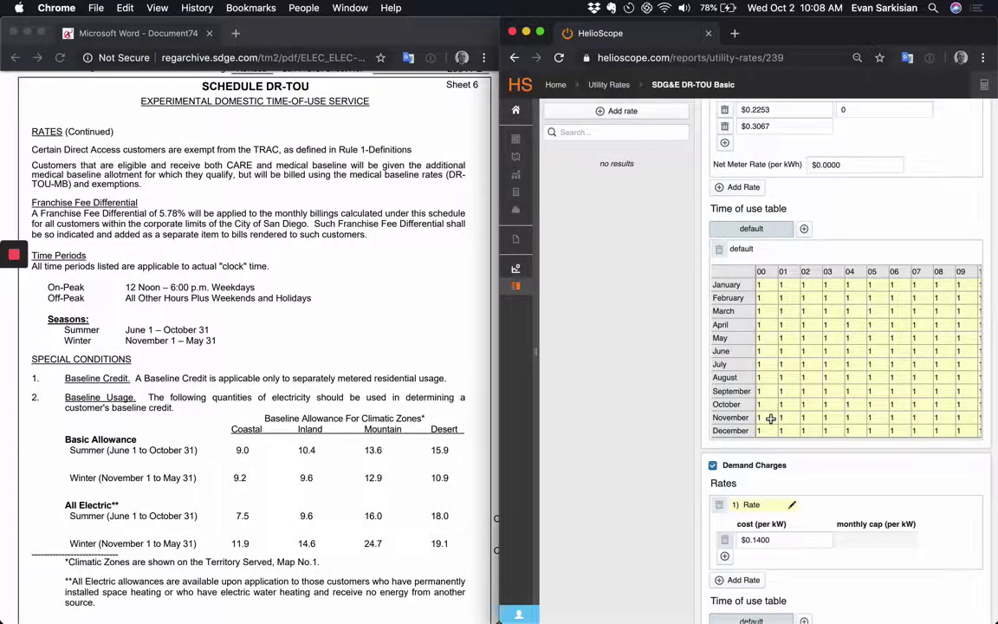
# - Assign rate 4, Off-Peak (W), to every hour of November and December in the time of use table
pyautogui.scroll(4, 789, 353)
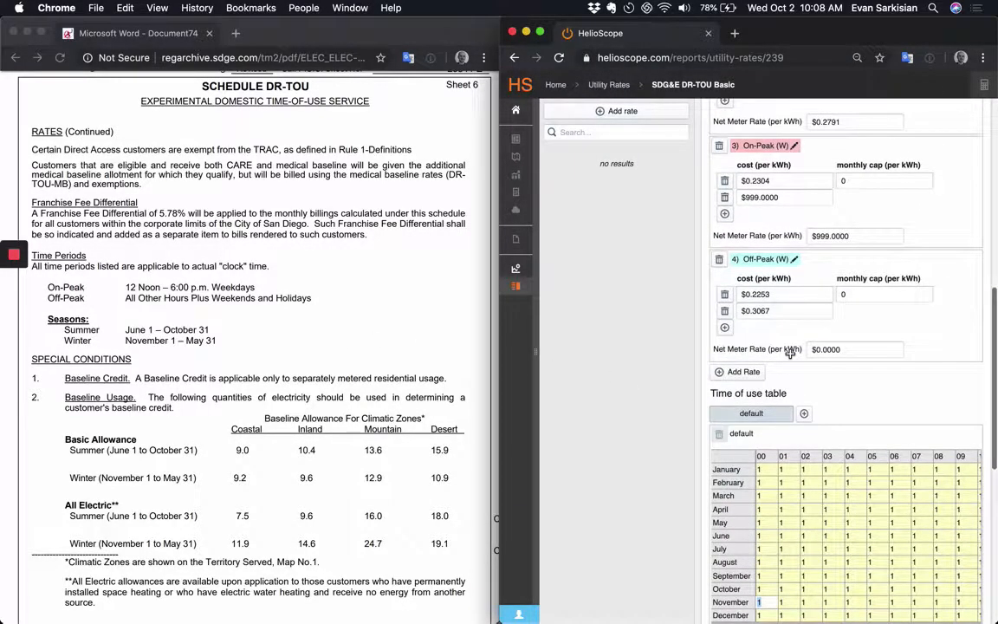
pyautogui.scroll(-2, 790, 353)
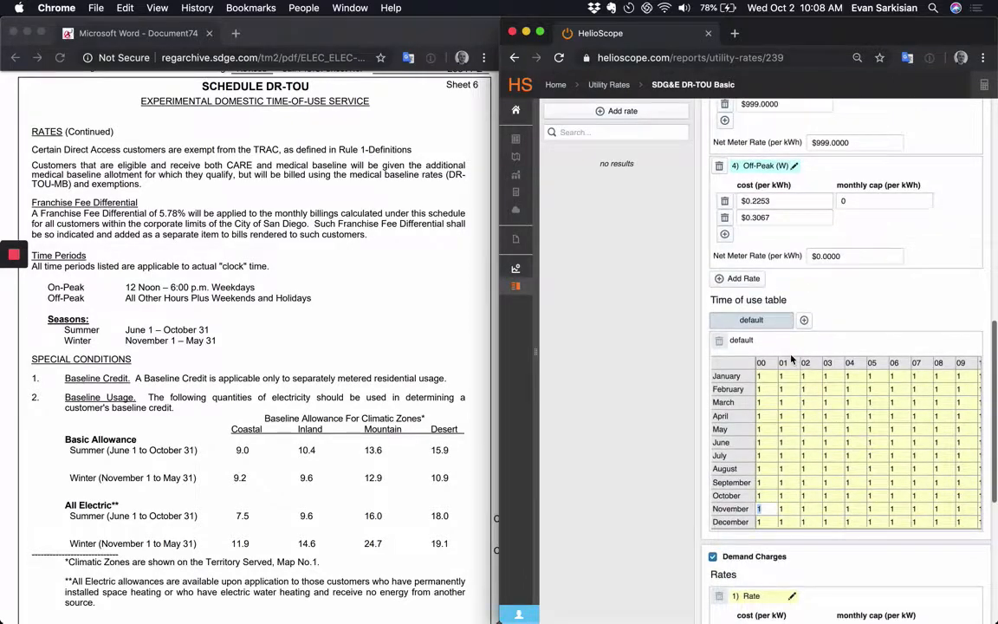
pyautogui.scroll(-1, 790, 359)
pyautogui.write('4')
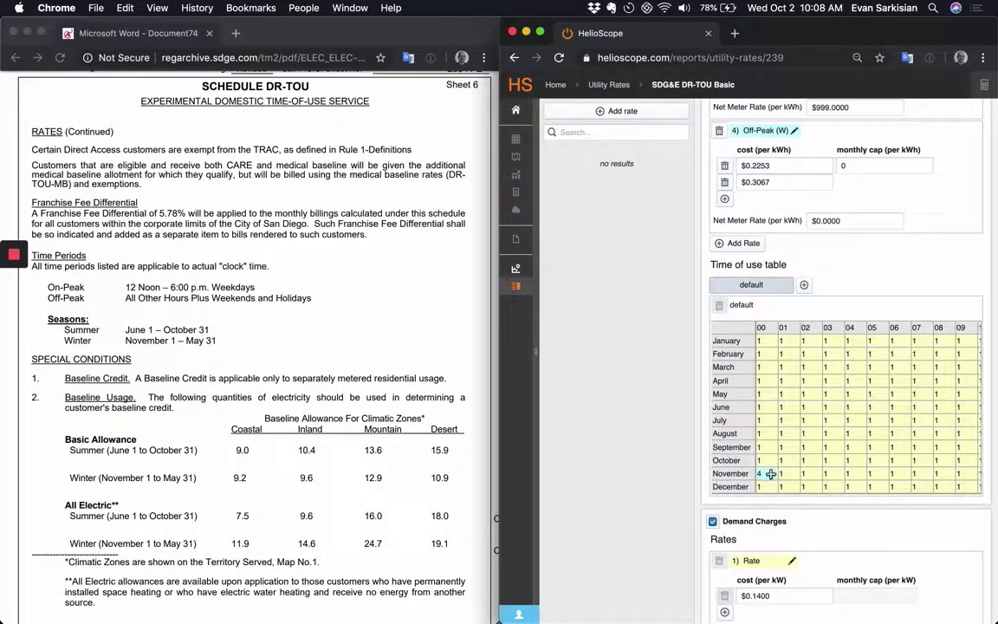
pyautogui.moveTo(770, 474); pyautogui.dragTo(996, 497)
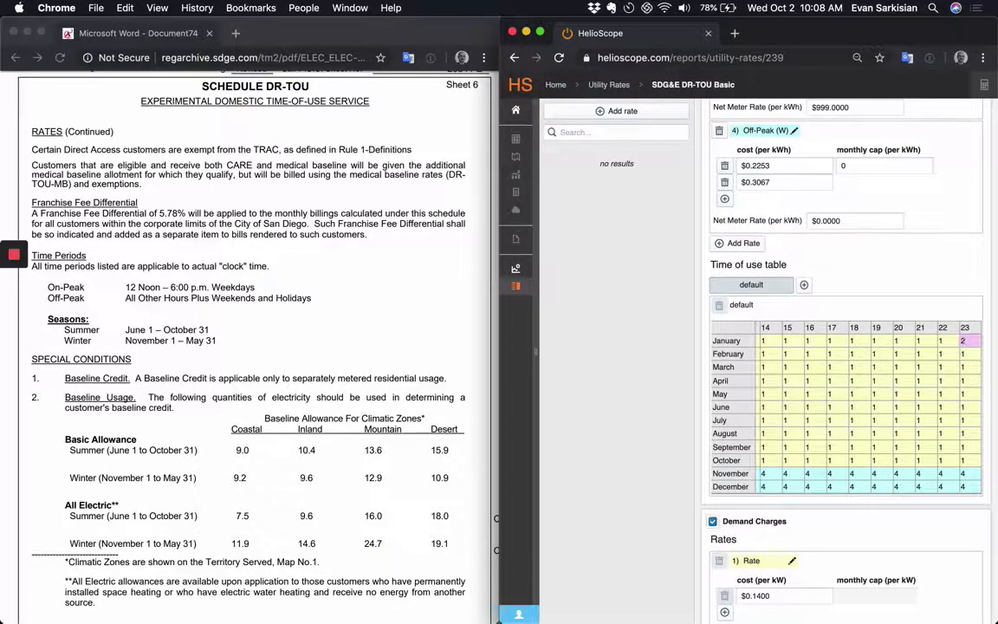
# - Assign rate 4, Off-Peak (W), to every hour from January through May in the time of use table
pyautogui.write('3')
pyautogui.moveTo(964, 343); pyautogui.dragTo(832, 413)
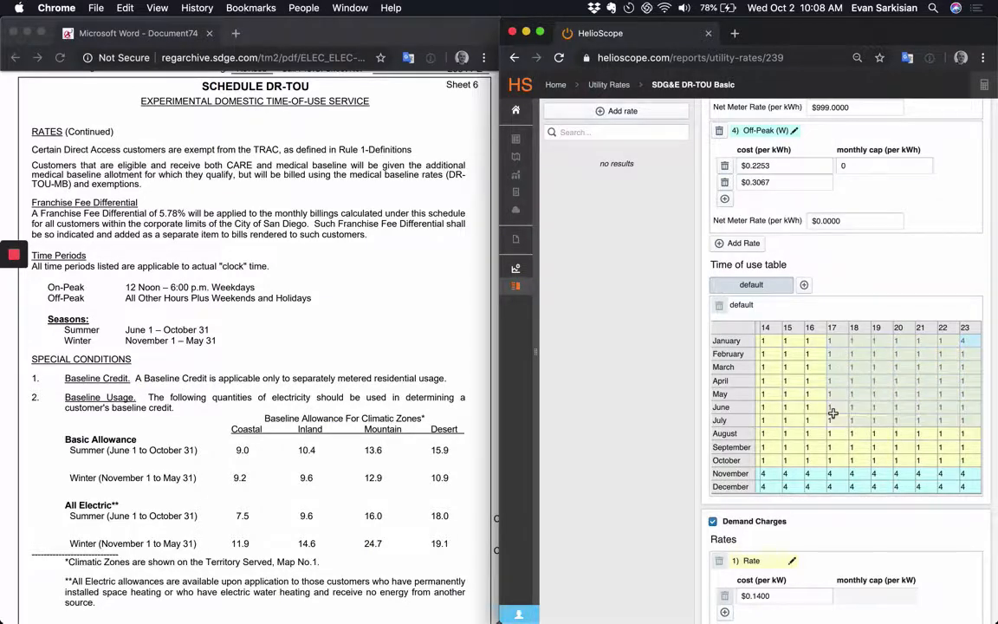
pyautogui.hscroll(-10, 788, 406)
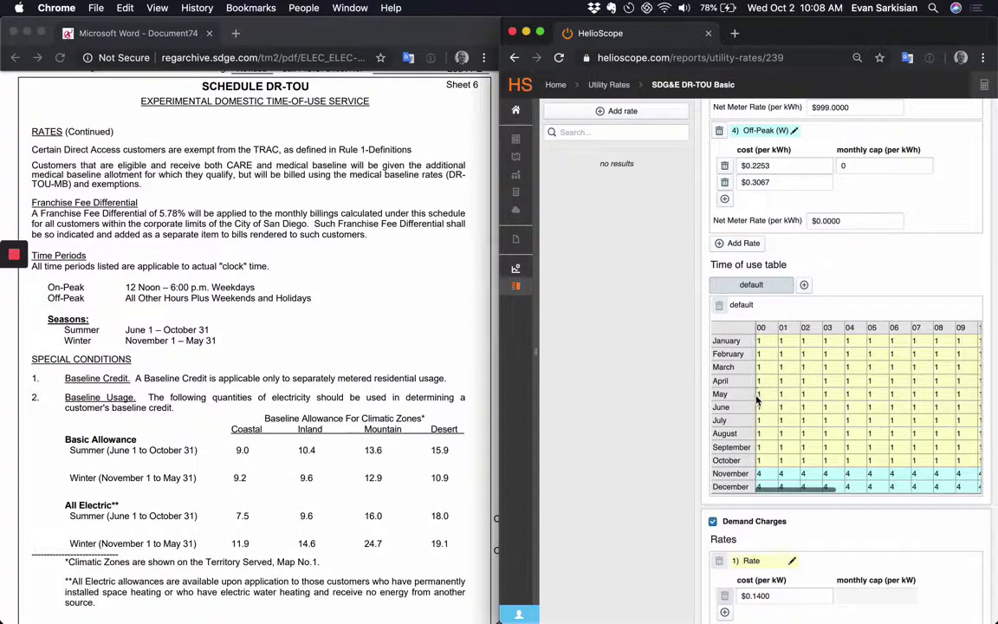
pyautogui.moveTo(756, 399); pyautogui.dragTo(758, 393)
pyautogui.write('4')
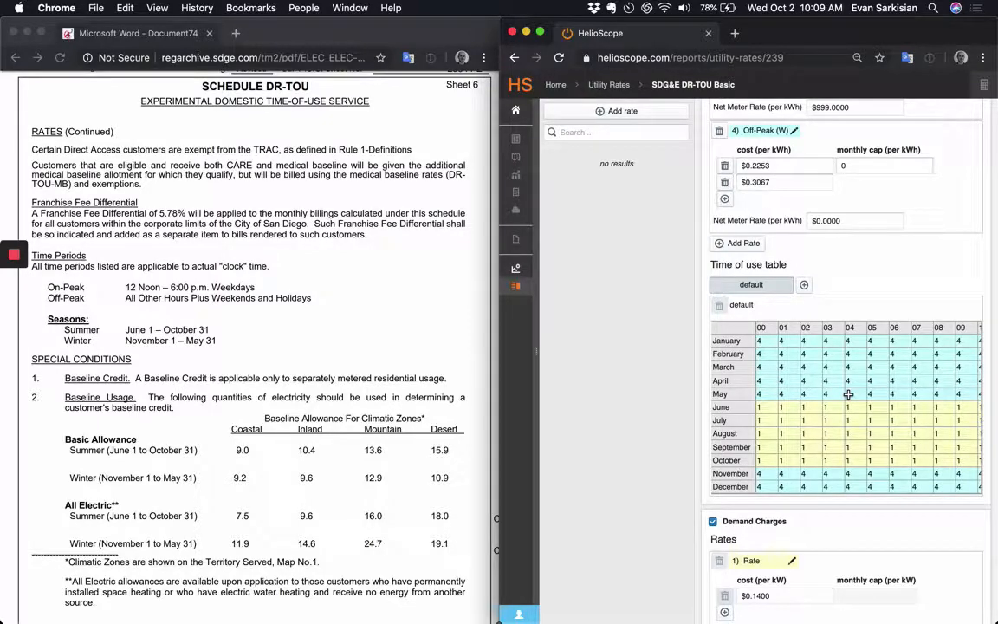
# - Assign rate 2, Off-Peak (S), to every hour from June through October in the time of use table
pyautogui.scroll(-1, 848, 395)
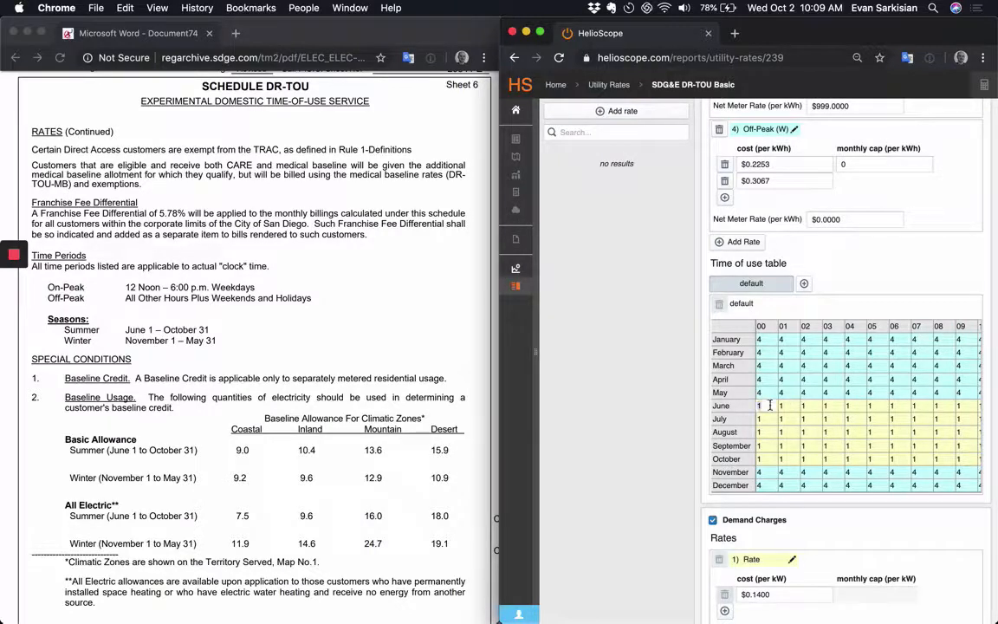
pyautogui.moveTo(762, 406); pyautogui.dragTo(985, 459)
pyautogui.write('2')
pyautogui.scroll(5, 865, 402)
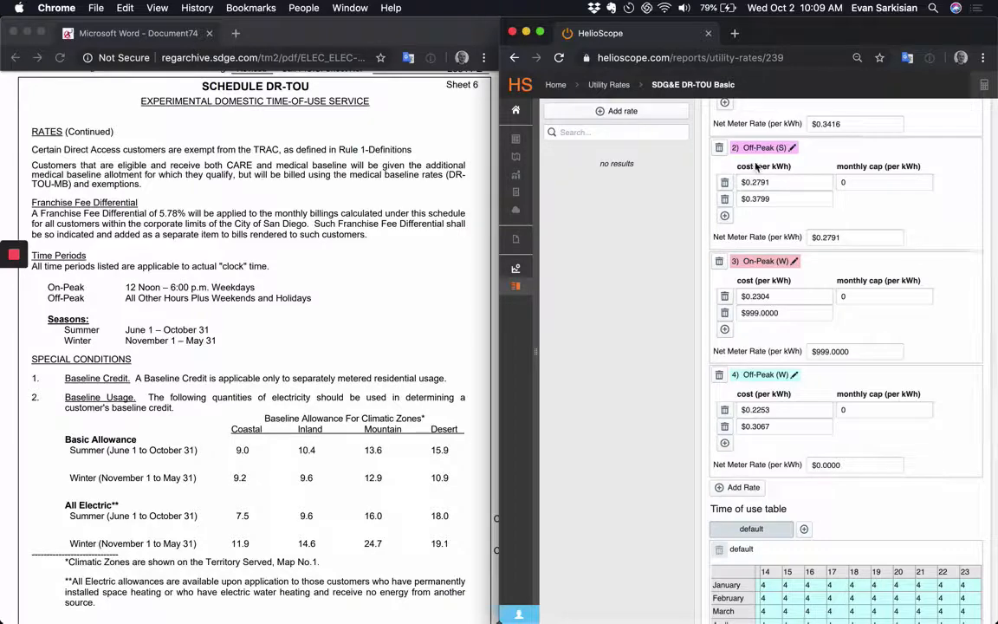
# - Assign rate 1, On-Peak (S), to hours 12 through 18 from June through October in the default time of use table
pyautogui.scroll(-5, 824, 343)
pyautogui.hscroll(-10, 816, 430)
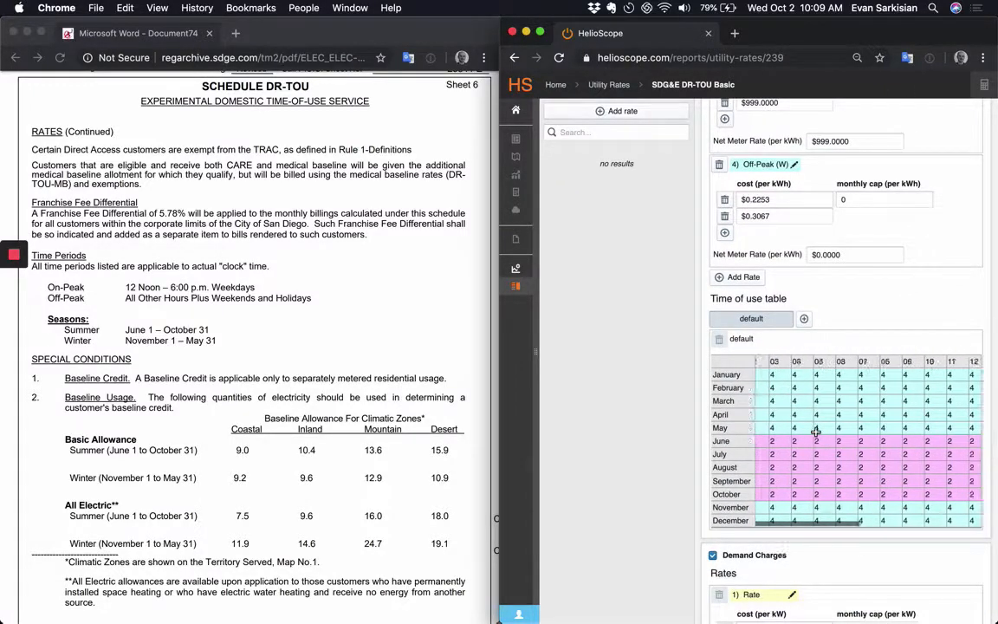
pyautogui.hscroll(10, 827, 437)
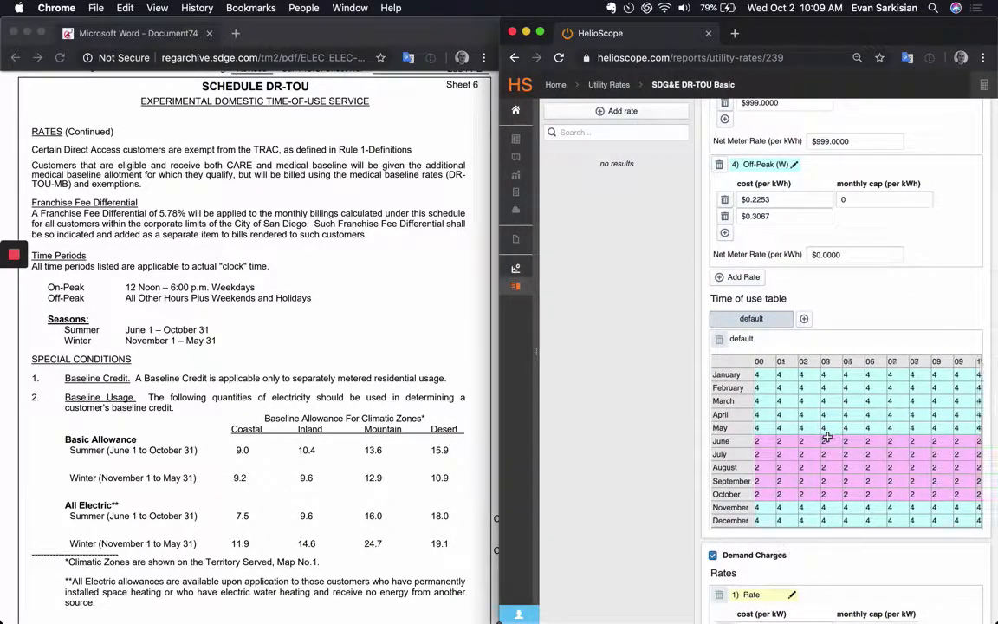
pyautogui.hscroll(4, 827, 438)
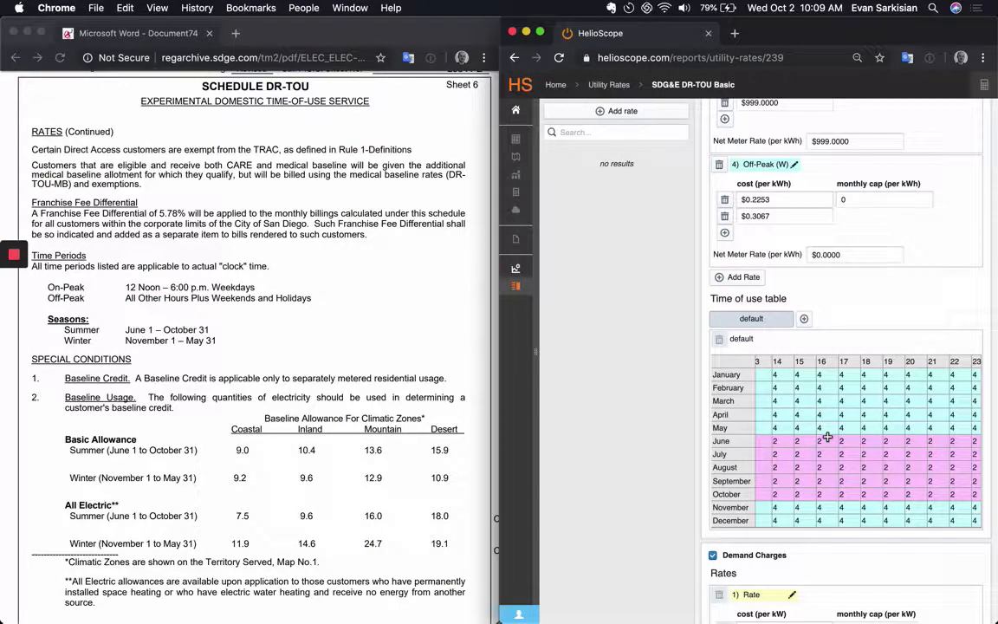
pyautogui.hscroll(-8, 818, 437)
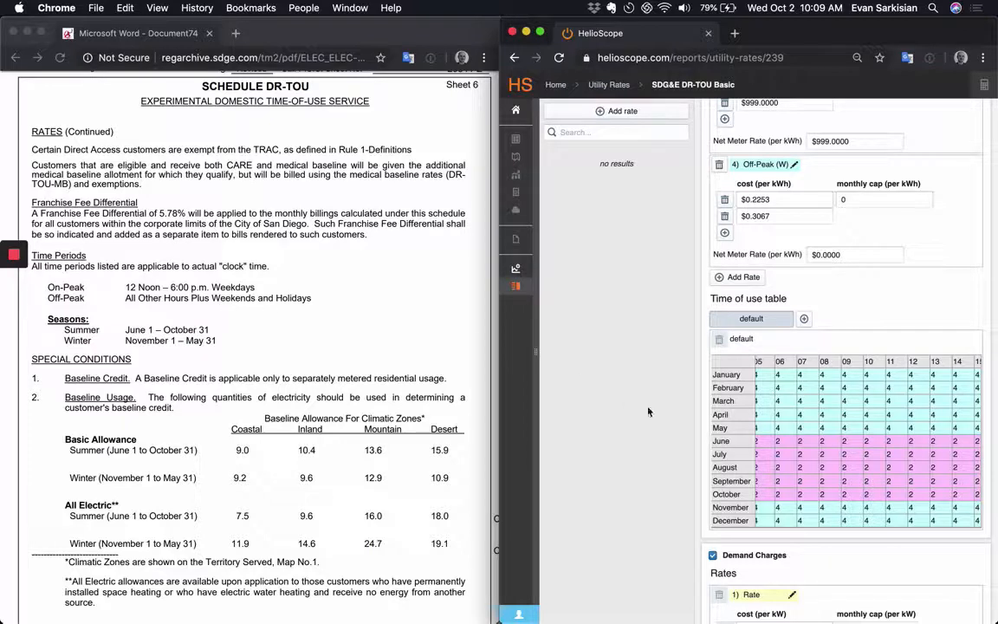
pyautogui.hscroll(4, 957, 457)
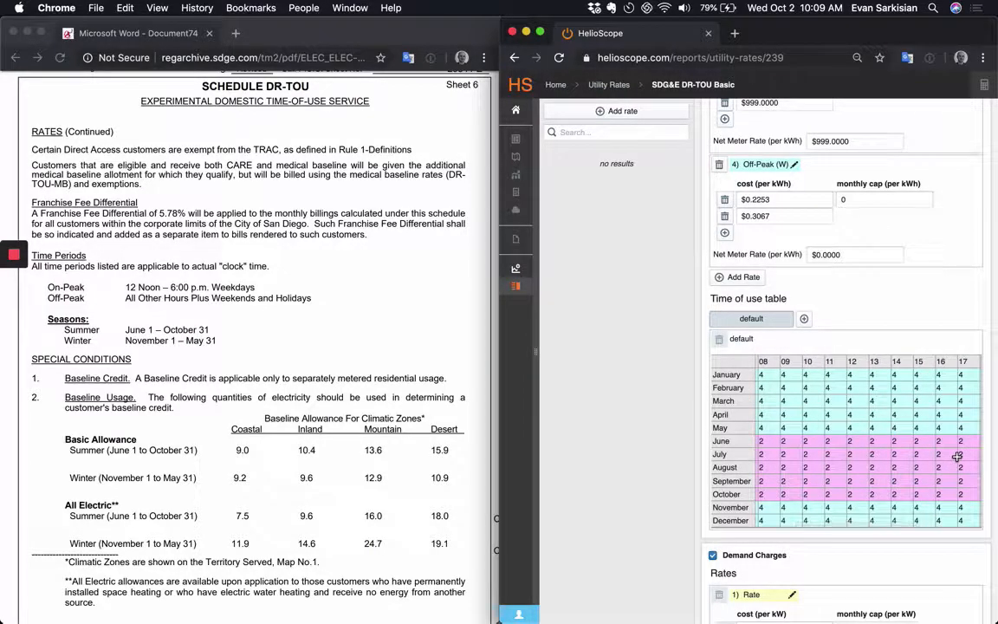
pyautogui.hscroll(2, 956, 457)
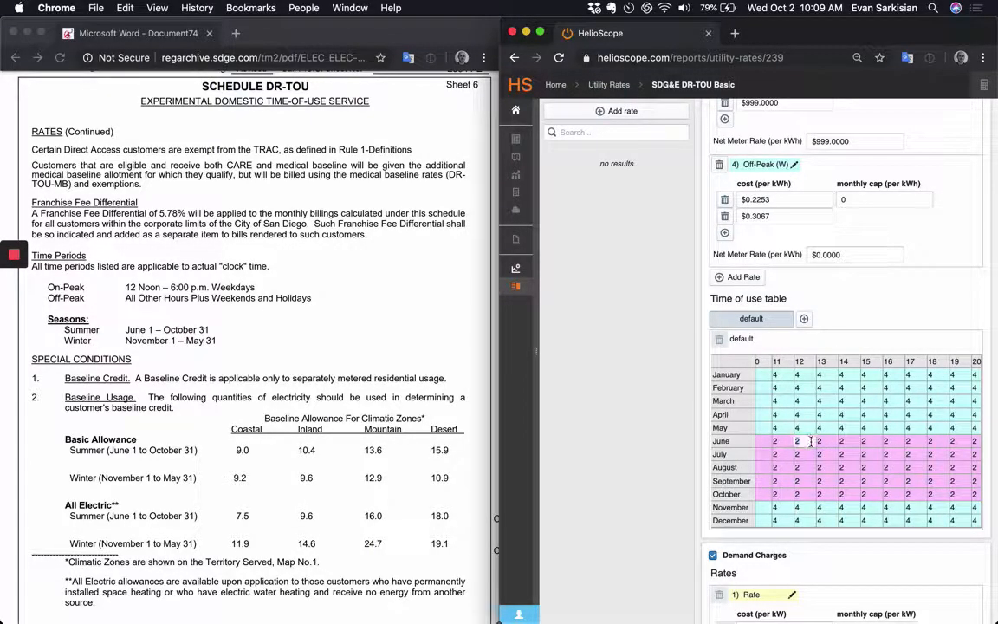
pyautogui.scroll(5, 810, 440)
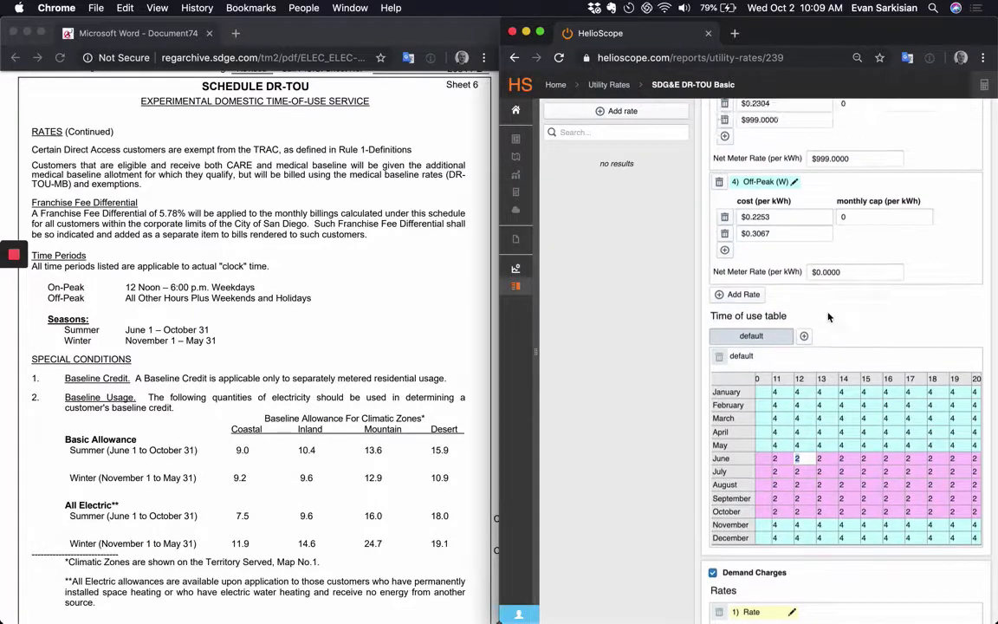
pyautogui.scroll(-5, 827, 312)
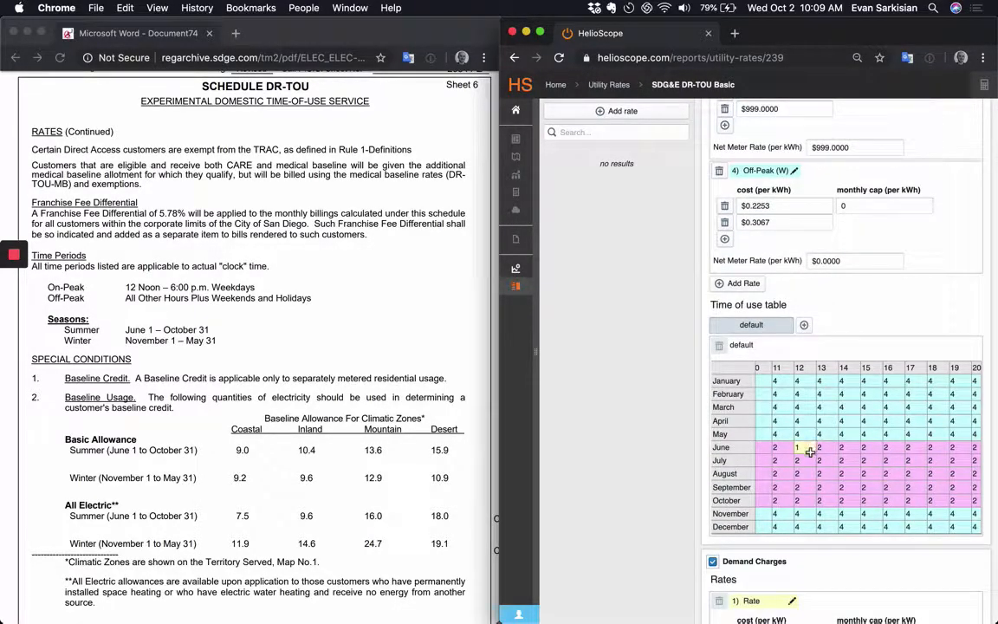
pyautogui.moveTo(810, 448); pyautogui.dragTo(931, 444)
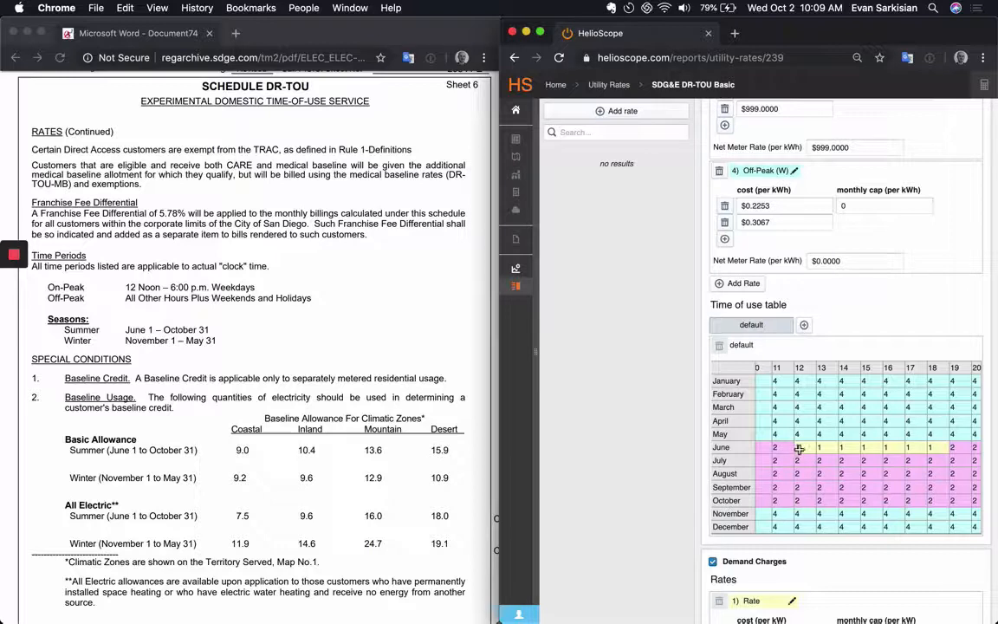
pyautogui.moveTo(799, 448); pyautogui.dragTo(935, 496)
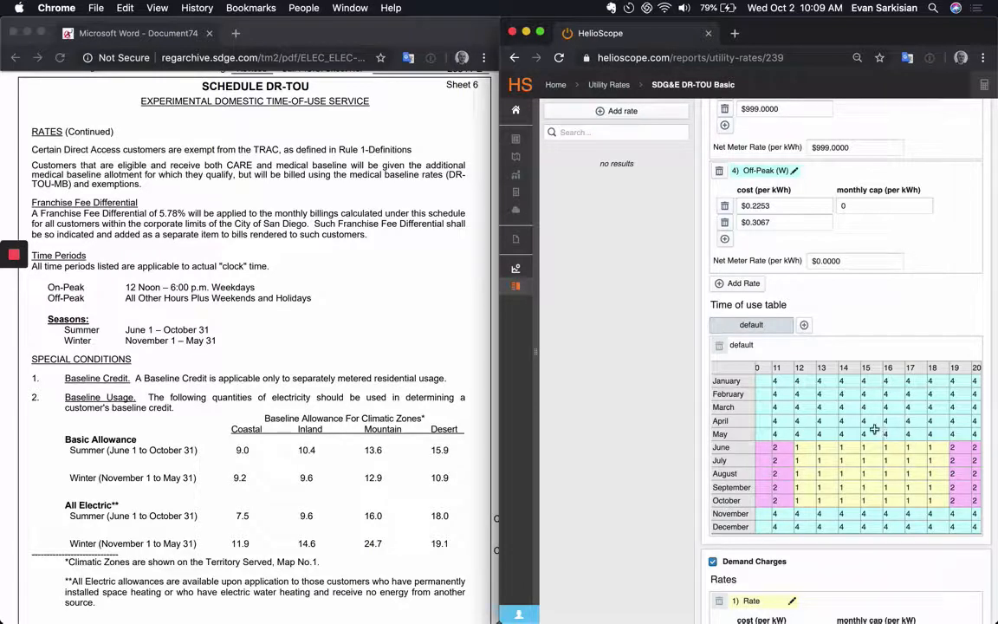
# - Assign rate 3, On-Peak (W), to hours 12 through 18 from January through May in the default time of use table
pyautogui.click(808, 434)
pyautogui.write('3')
pyautogui.press('Return')
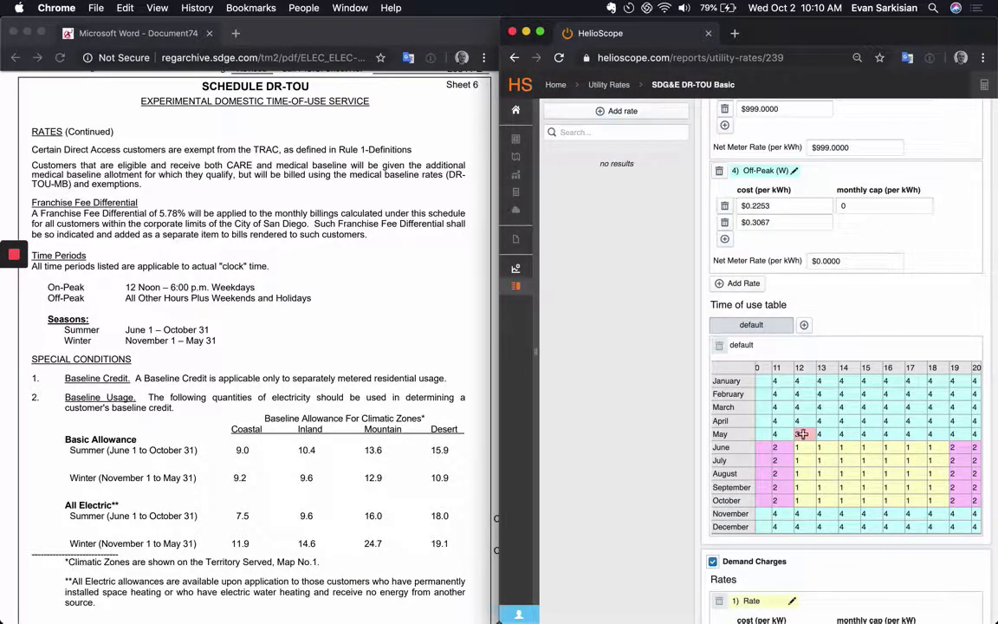
pyautogui.moveTo(802, 434)
pyautogui.mouseDown()
pyautogui.moveTo(840, 381)
pyautogui.moveTo(933, 381)
pyautogui.mouseUp()
# - Assign rate 3, On-Peak (W), to hours 12 through 18 in November and December in the default time of use table
pyautogui.click(807, 517)
pyautogui.write('3')
pyautogui.press('Return')
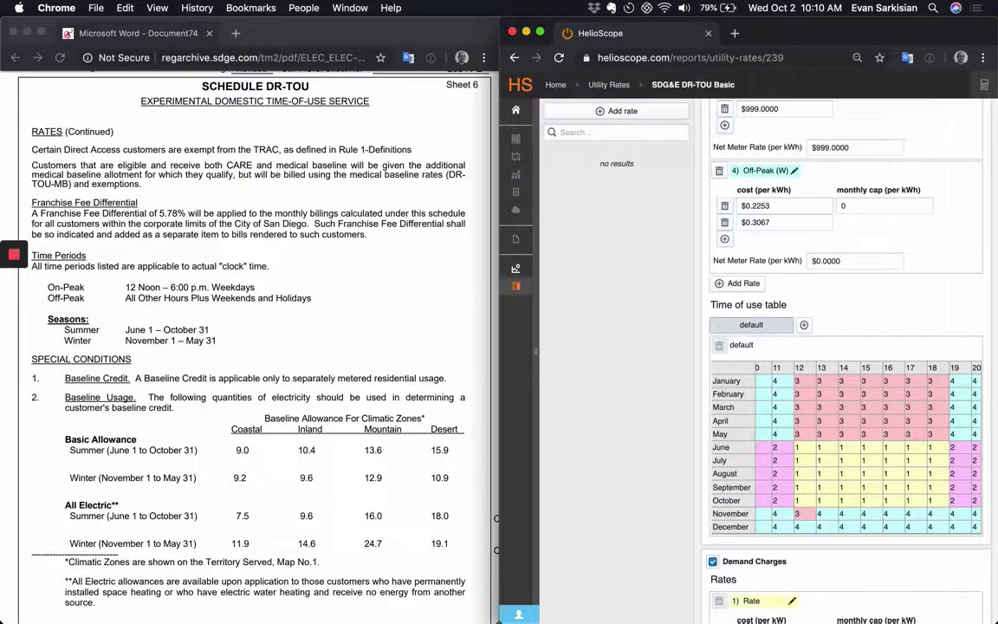
pyautogui.moveTo(806, 516); pyautogui.dragTo(938, 529)
# - Check the hours across the completed default time of use table and turn off Demand Charges for the rate
pyautogui.hscroll(-1, 875, 457)
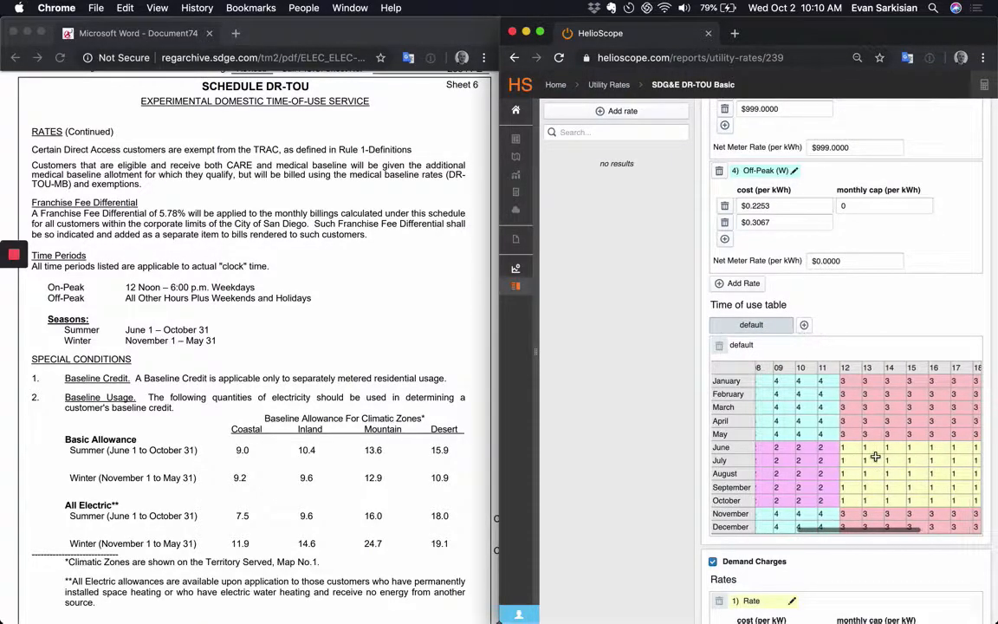
pyautogui.hscroll(5, 875, 457)
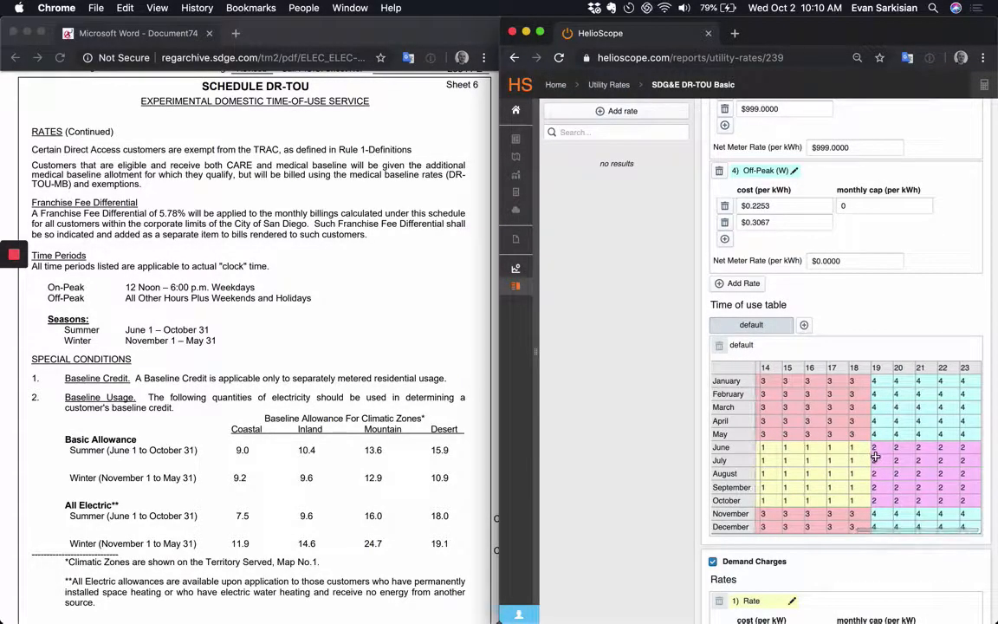
pyautogui.hscroll(-10, 874, 457)
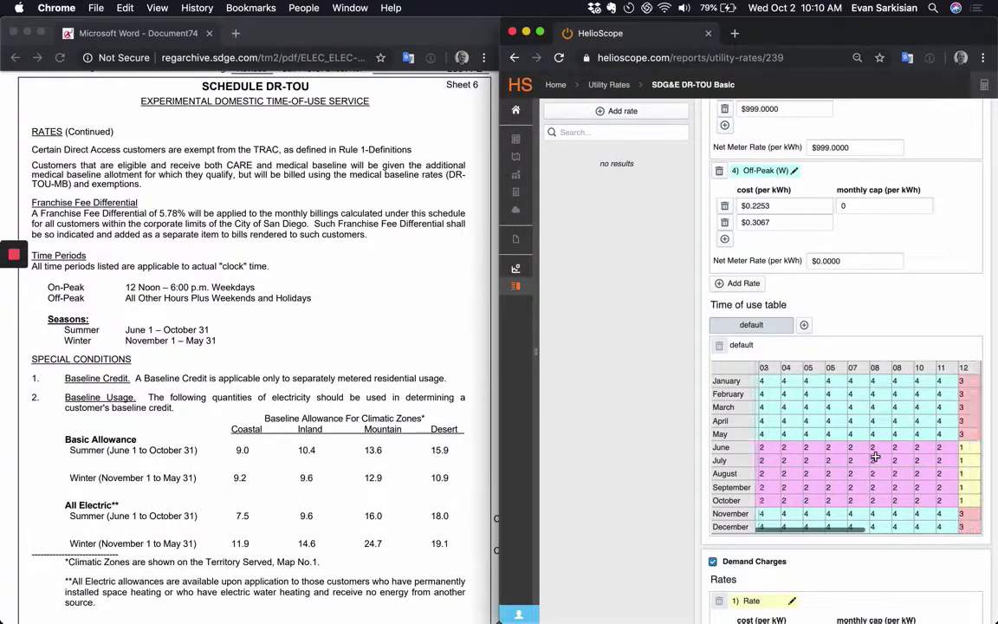
pyautogui.hscroll(10, 875, 456)
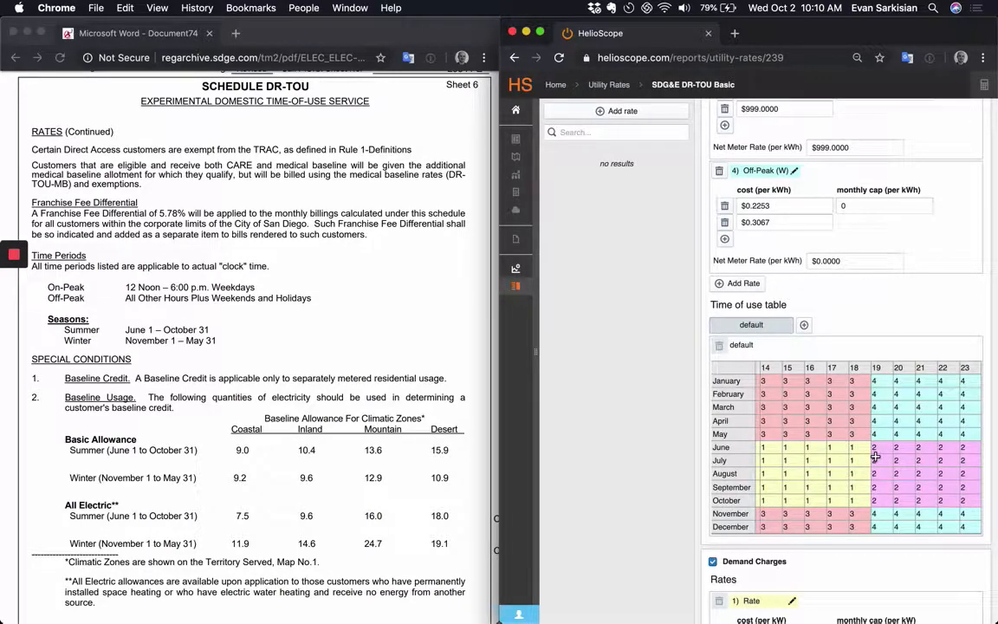
pyautogui.scroll(-3, 875, 456)
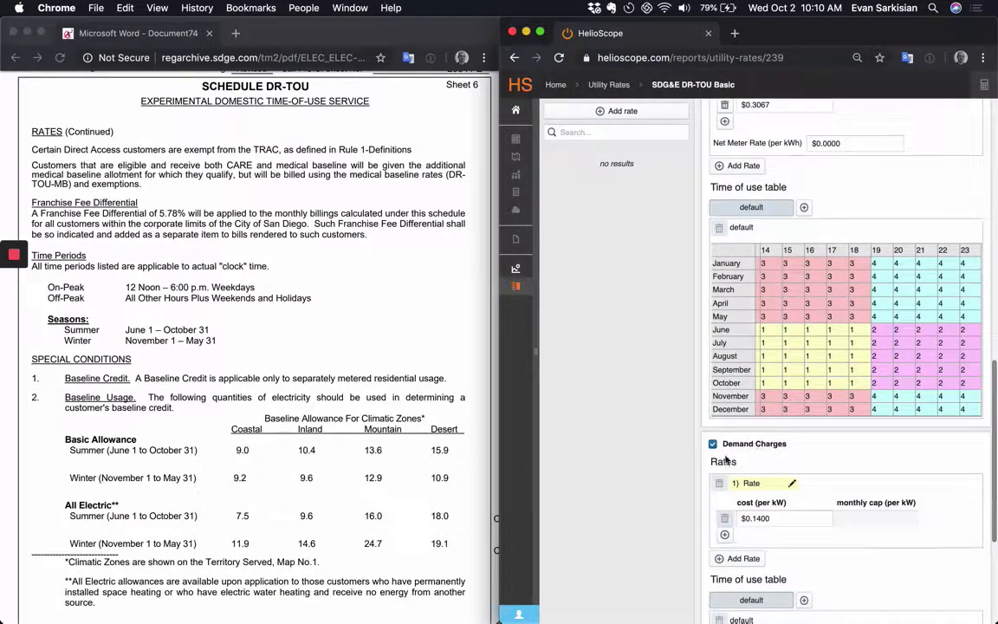
pyautogui.click(712, 445)
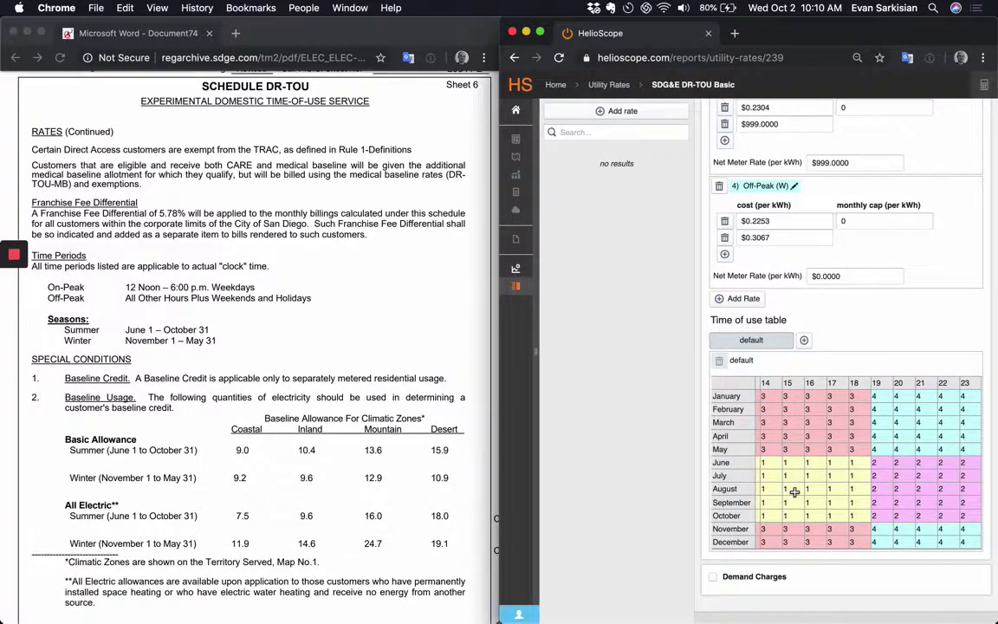
# - Add a second time of use table that applies to Sunday and Saturday, and compare it with the default table
pyautogui.hscroll(-5, 789, 493)
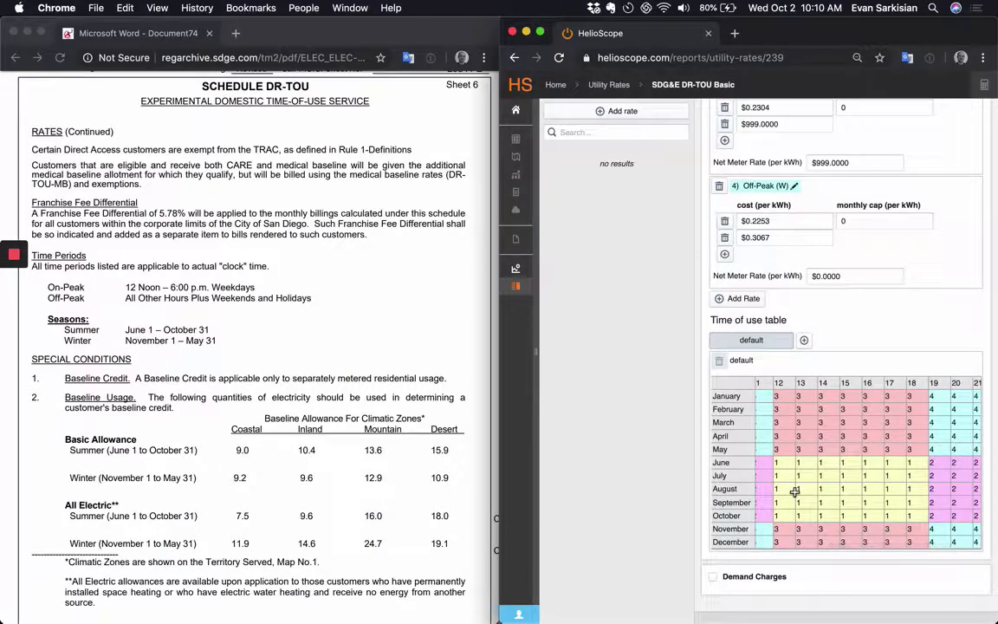
pyautogui.hscroll(5, 795, 491)
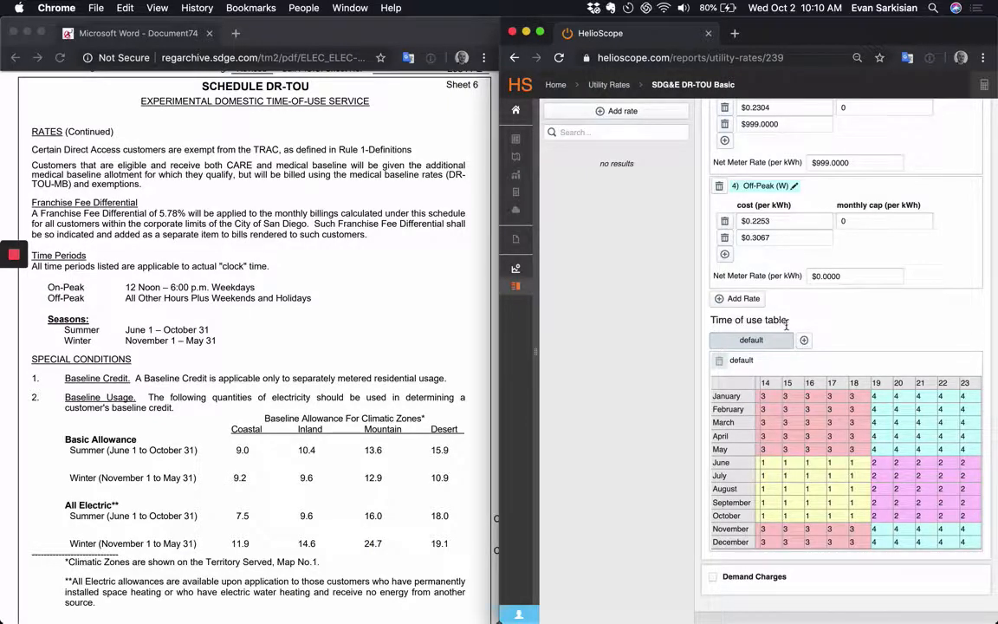
pyautogui.click(805, 341)
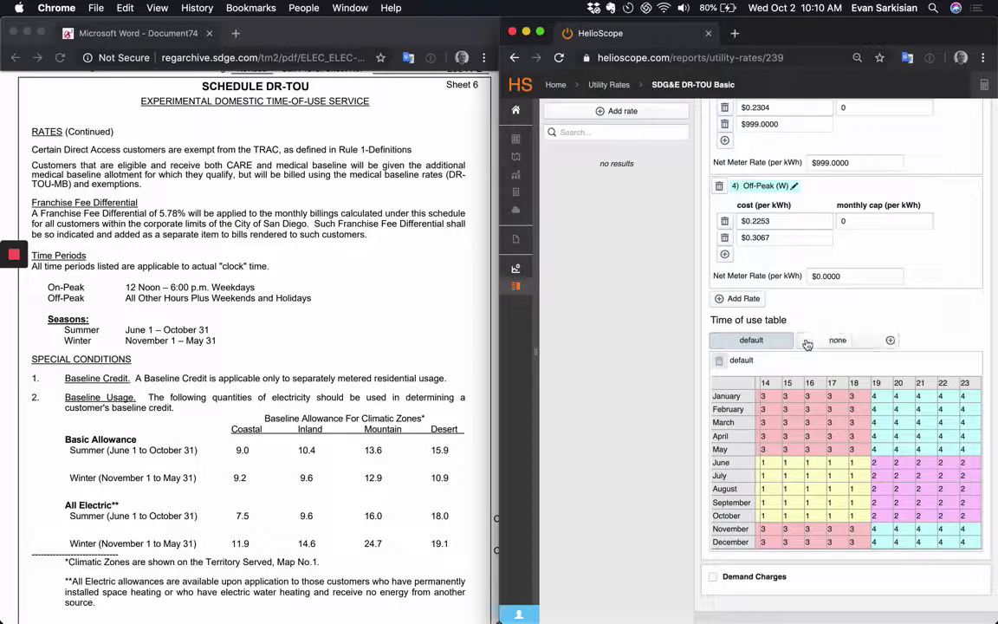
pyautogui.click(834, 343)
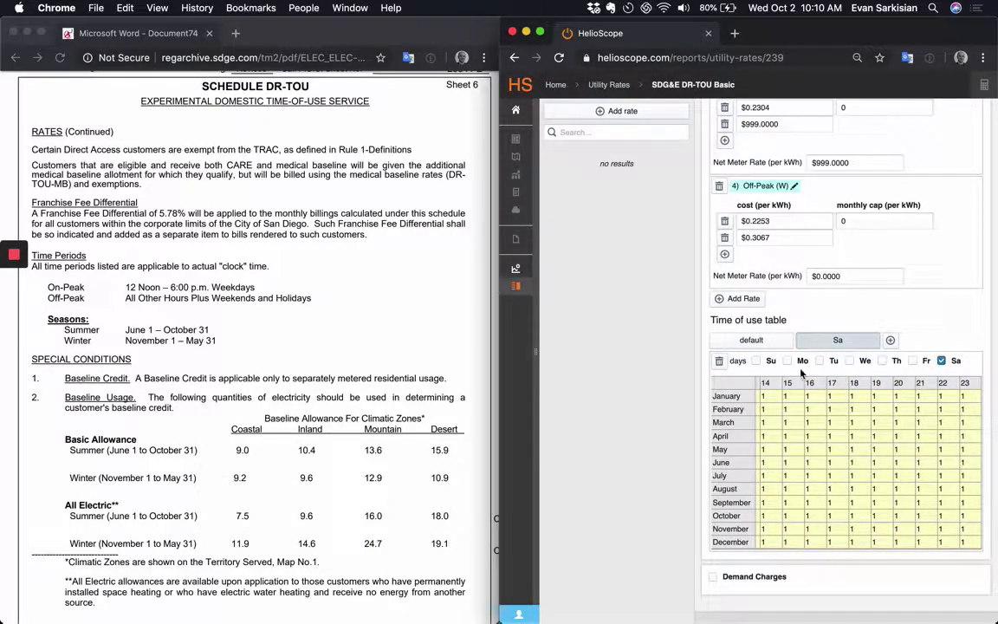
pyautogui.click(756, 361)
pyautogui.click(773, 345)
pyautogui.hscroll(-4, 788, 408)
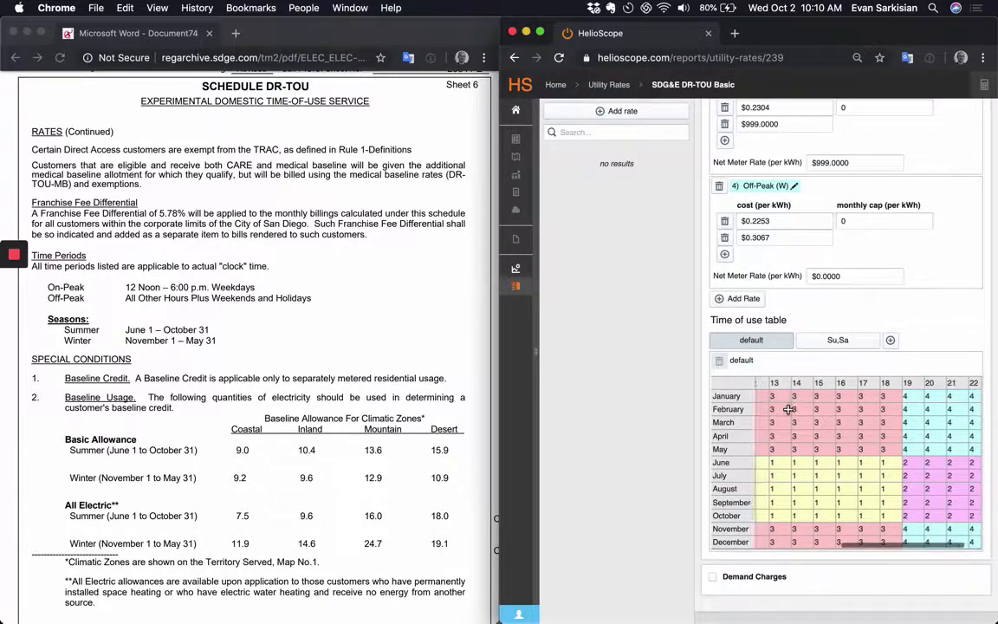
pyautogui.click(836, 340)
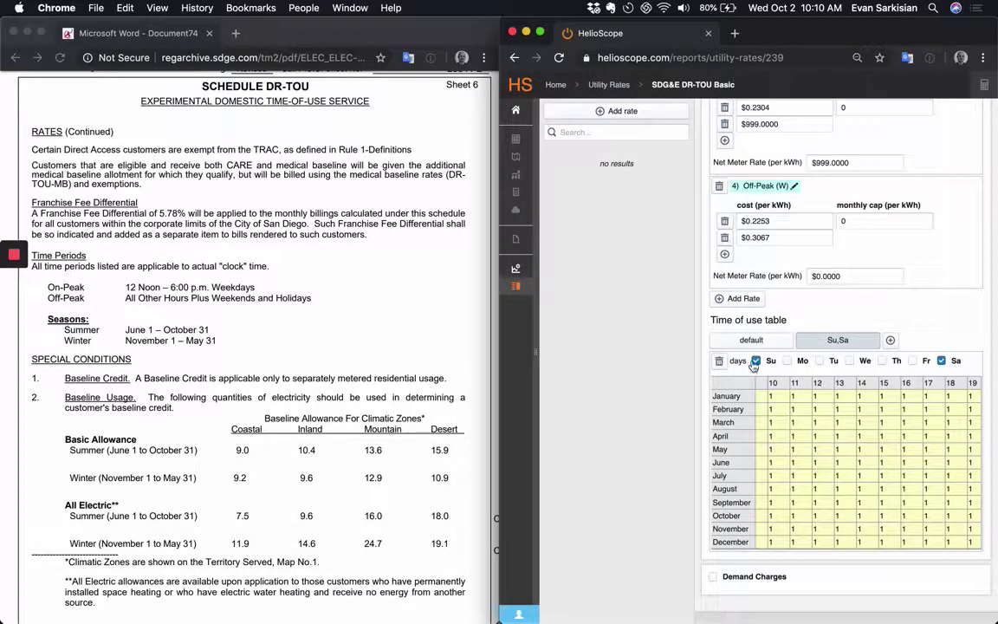
# - Assign rate 4, Off-Peak (W), to every hour from January through May in the weekend time of use table
pyautogui.hscroll(-4, 872, 447)
pyautogui.hscroll(-3, 872, 446)
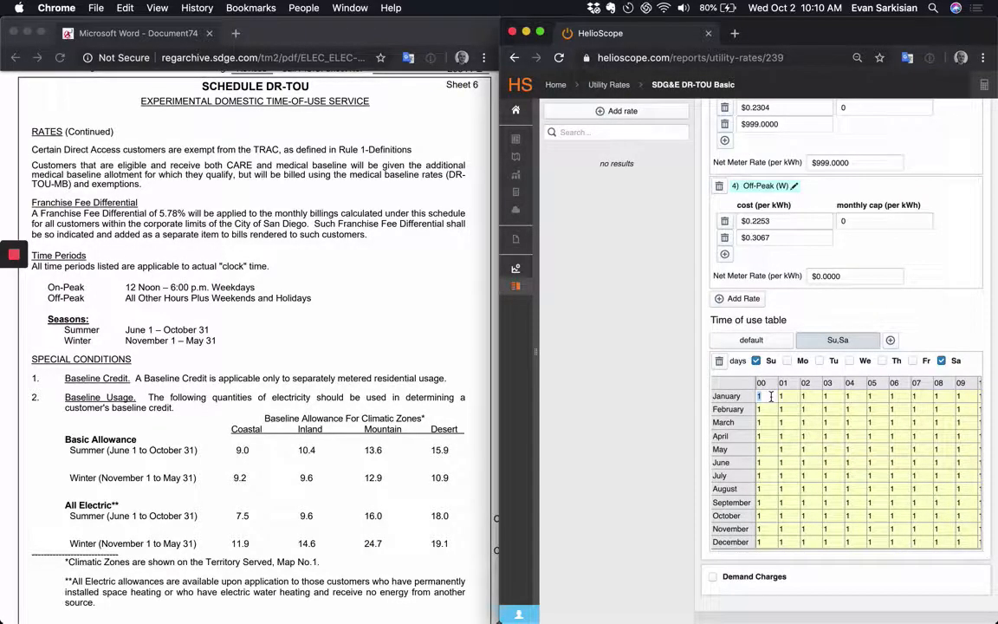
pyautogui.write('4')
pyautogui.moveTo(767, 398); pyautogui.dragTo(982, 452)
# - Assign rate 4, Off-Peak (W), to every hour of November and December in the weekend time of use table
pyautogui.hscroll(-5, 864, 505)
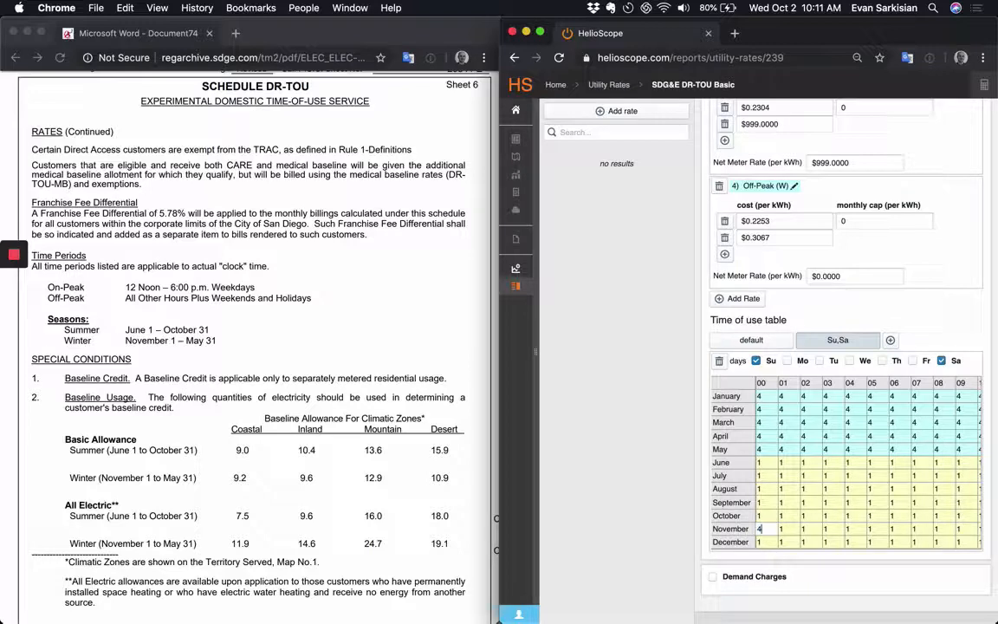
pyautogui.moveTo(759, 530); pyautogui.dragTo(971, 540)
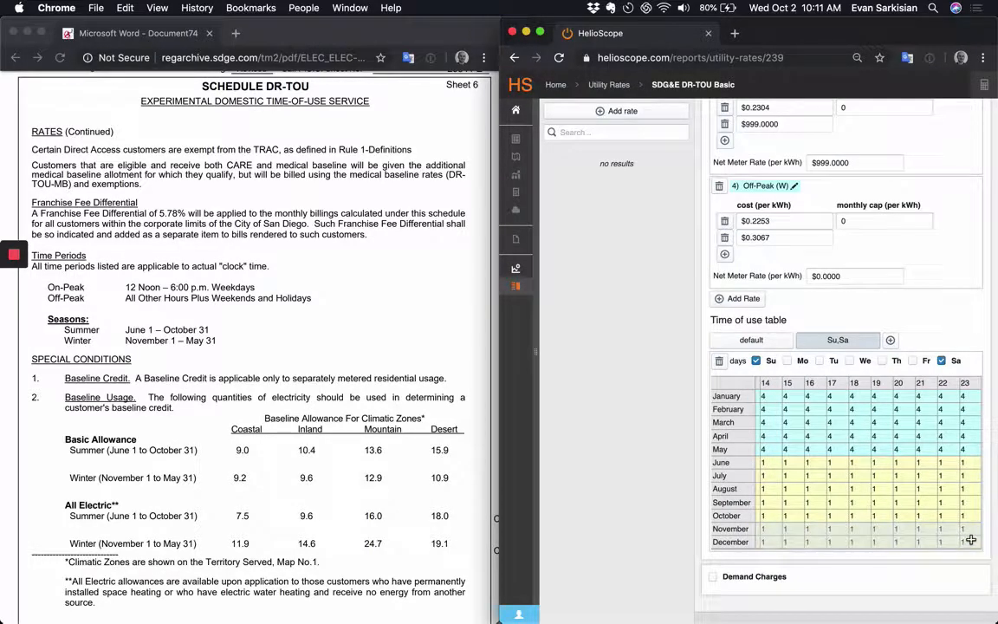
pyautogui.press('4')
# - Assign rate 2, Off-Peak (S), to every hour from June through October in the weekend time of use table
pyautogui.hscroll(-5, 771, 463)
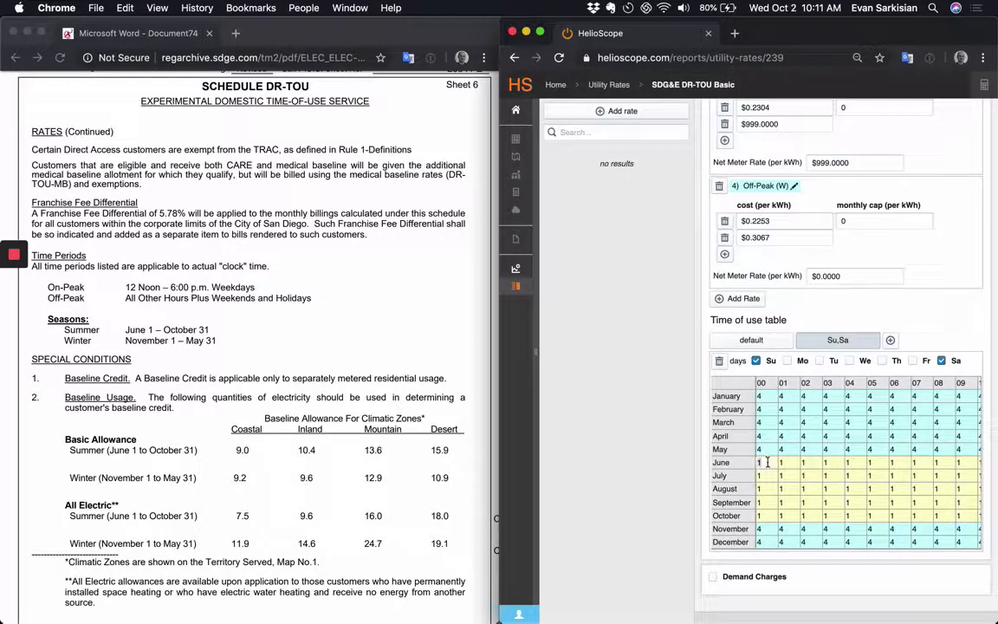
pyautogui.press('2')
pyautogui.moveTo(768, 463); pyautogui.dragTo(977, 515)
pyautogui.press('2')
pyautogui.hscroll(-10, 857, 499)
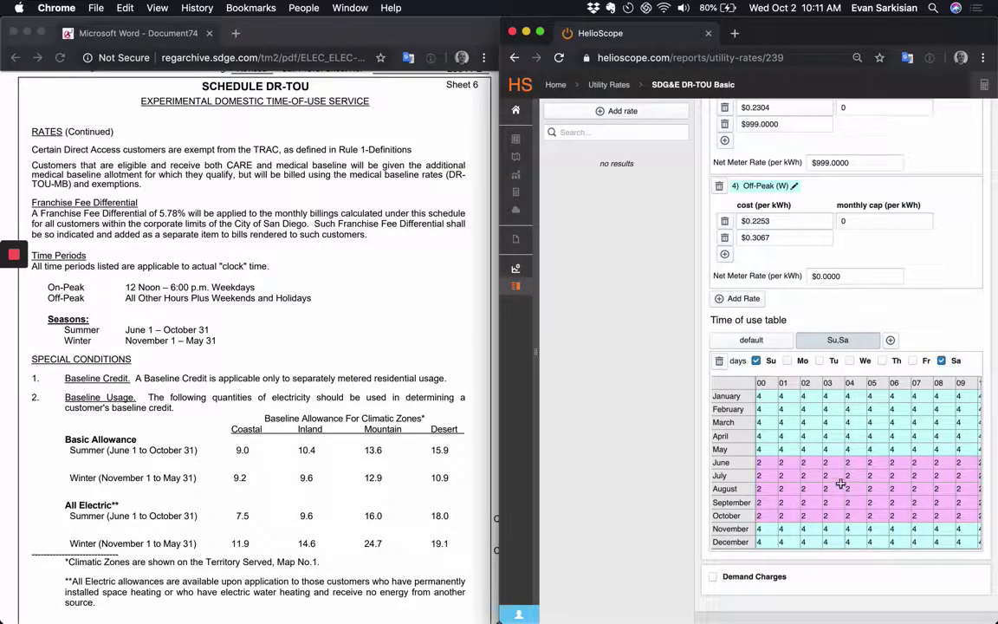
# - Review the energy rates' monthly cap fields against the tariff's baseline allowances and its 130% of baseline tier definitions
pyautogui.scroll(2, 840, 482)
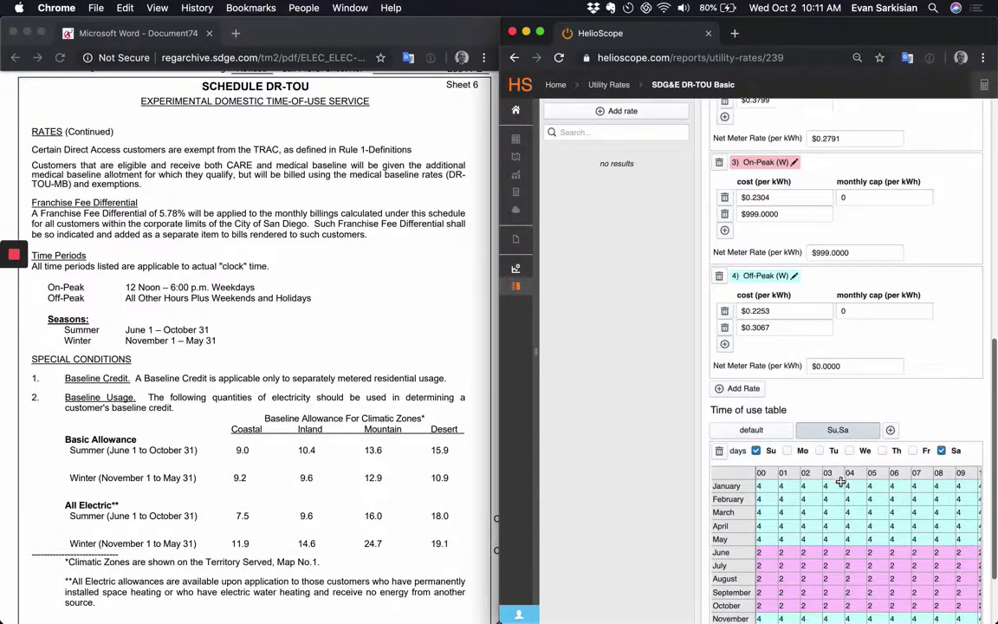
pyautogui.scroll(-2, 840, 481)
pyautogui.scroll(8, 841, 481)
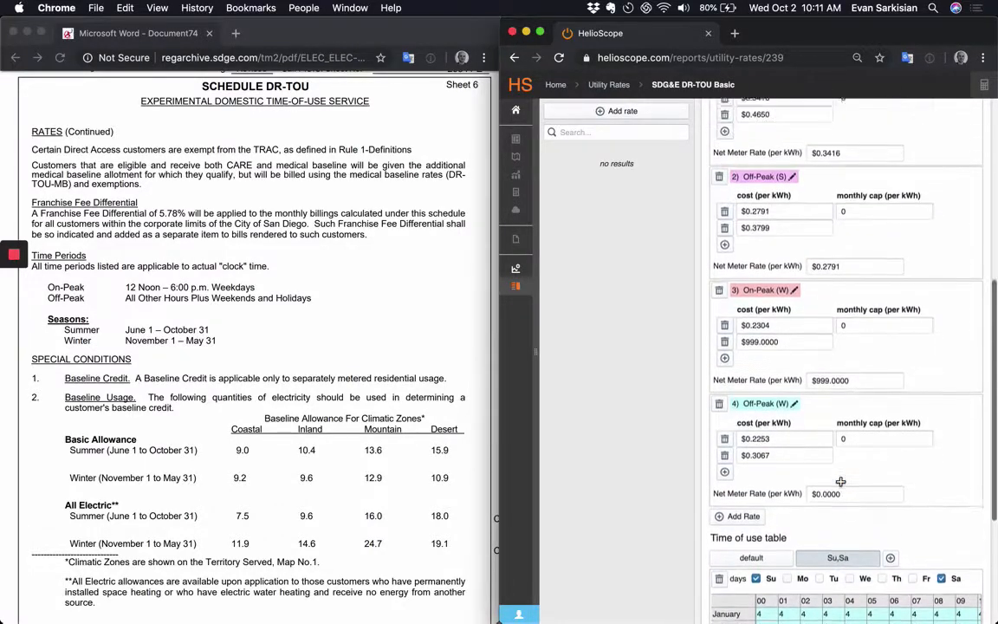
pyautogui.scroll(1, 842, 487)
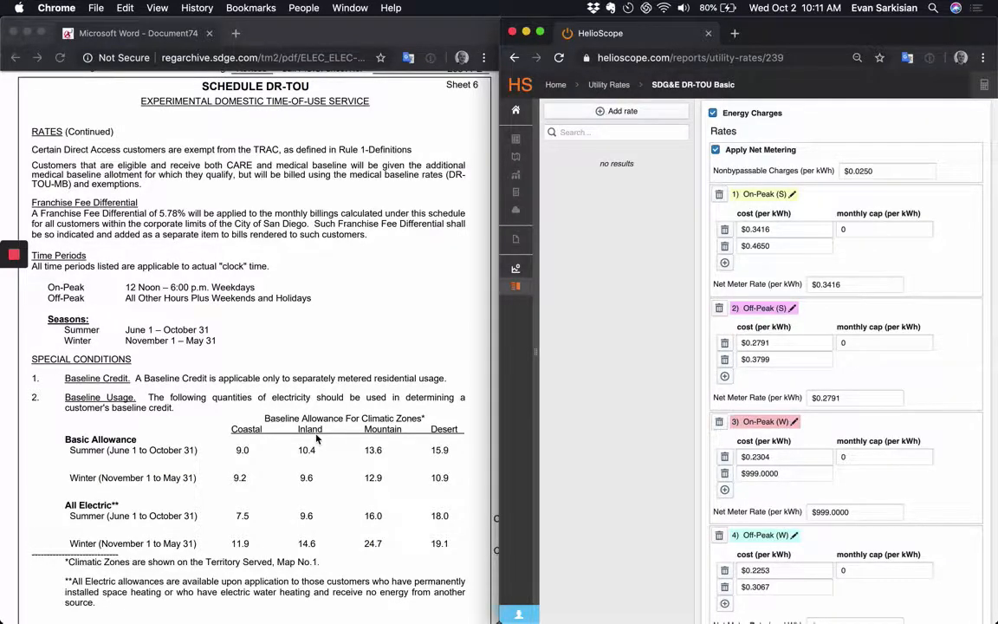
pyautogui.scroll(-2, 317, 440)
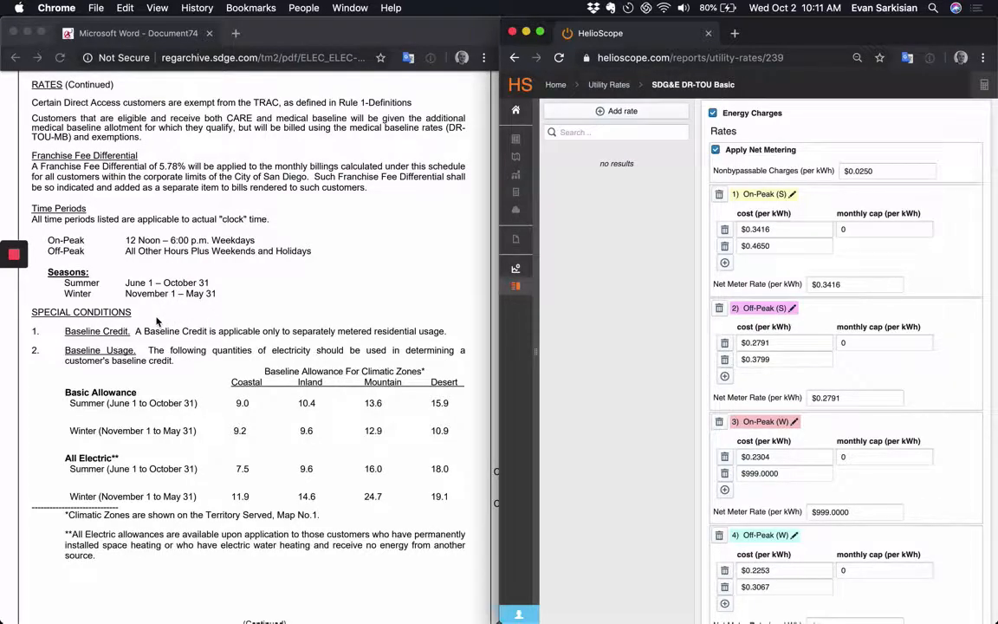
pyautogui.scroll(-15, 157, 321)
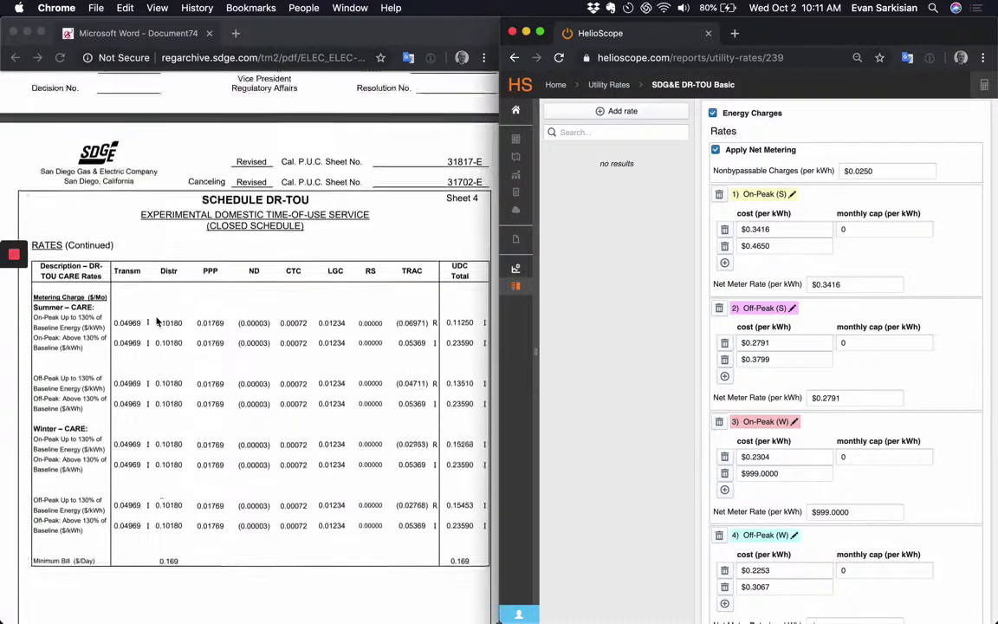
pyautogui.scroll(15, 157, 321)
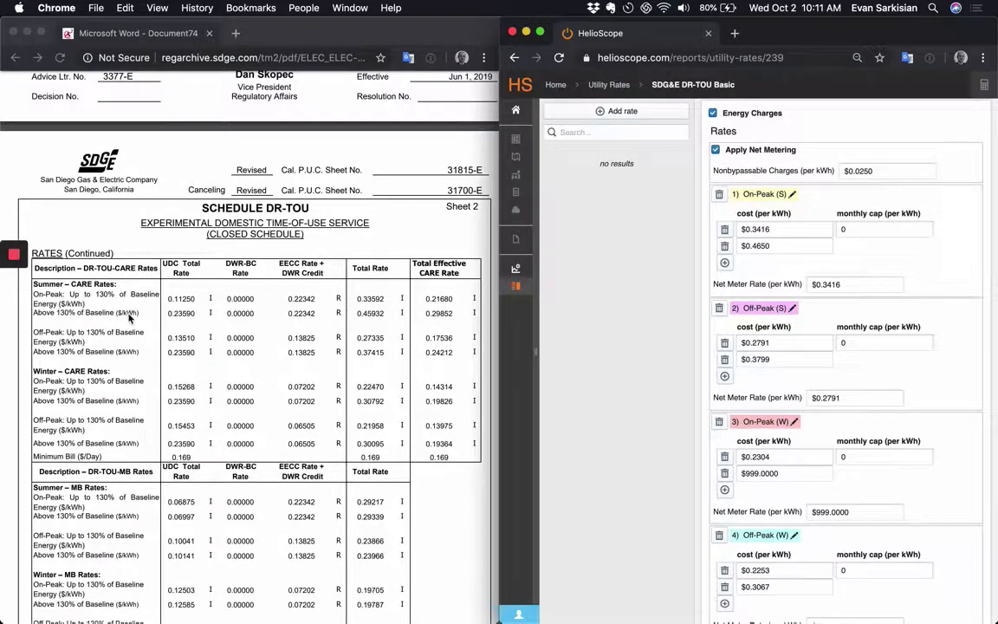
# - Locate the baseline allowance table for the climatic zones in the special conditions of the DR-TOU tariff document
pyautogui.scroll(-5, 156, 379)
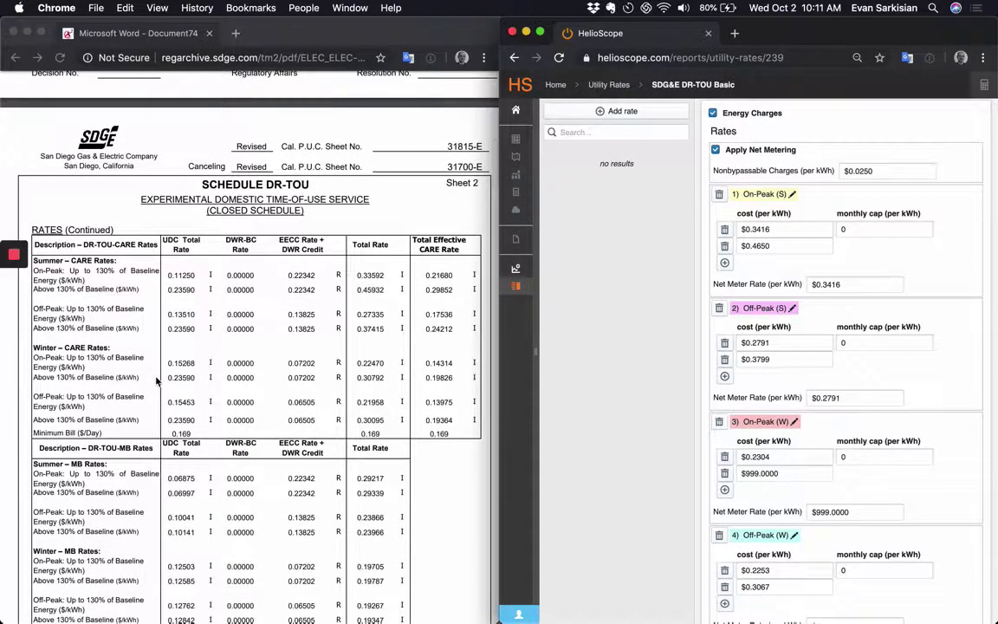
pyautogui.scroll(-20, 156, 381)
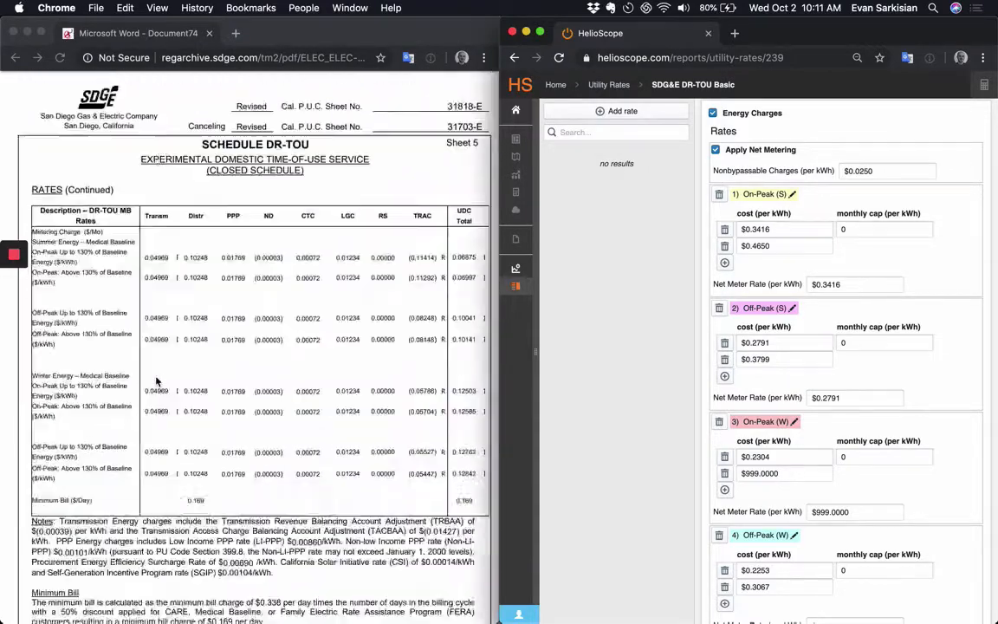
pyautogui.scroll(12, 157, 379)
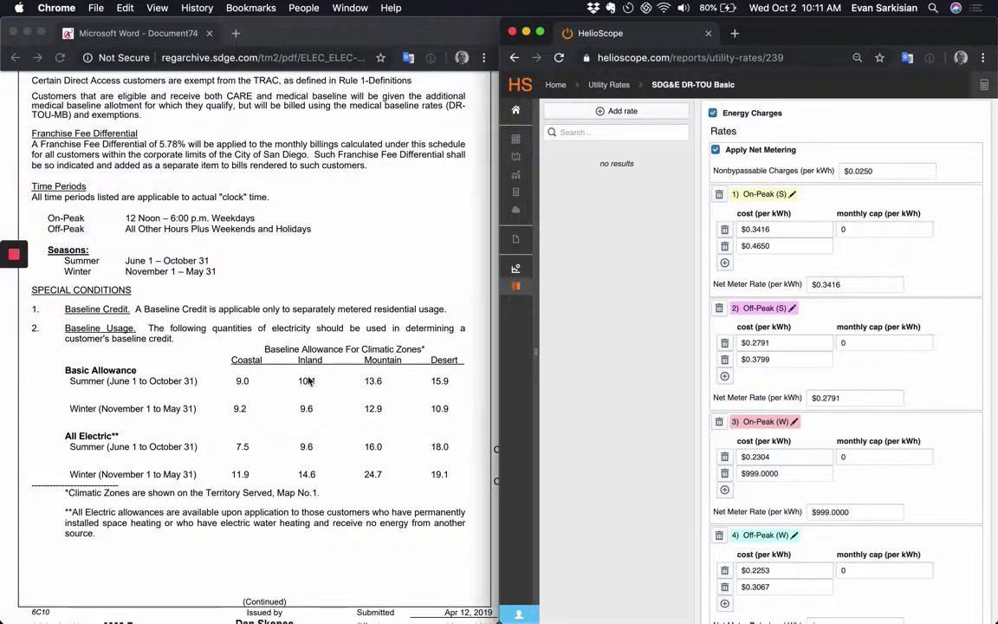
# - Switch to the Excel workbook, find its Tier Limits section, and place the window so the tariff's baseline allowances stay visible
pyautogui.press('super+Tab')
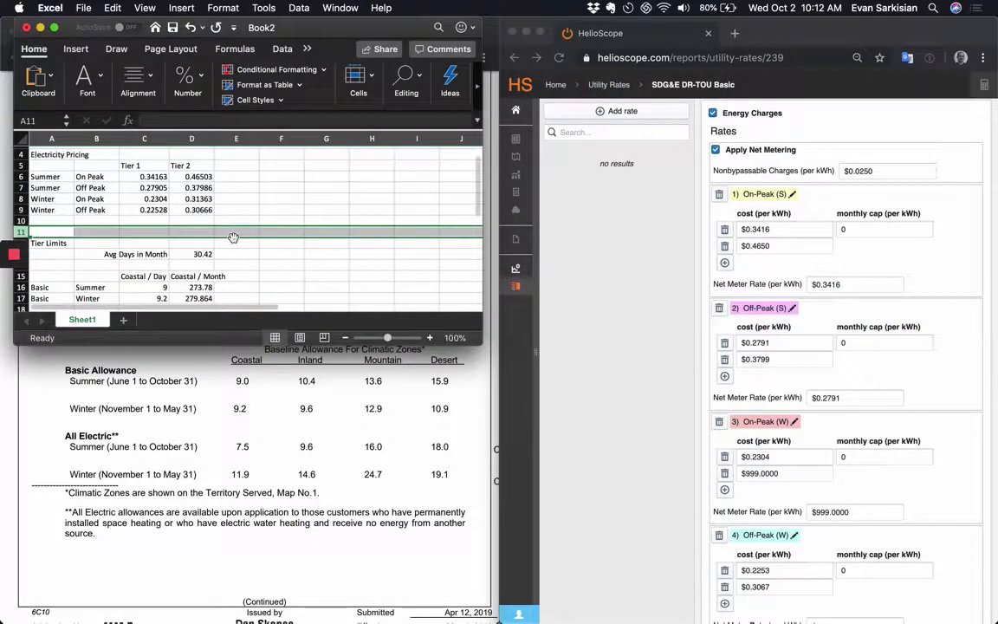
pyautogui.scroll(-3, 233, 237)
pyautogui.scroll(-1, 233, 237)
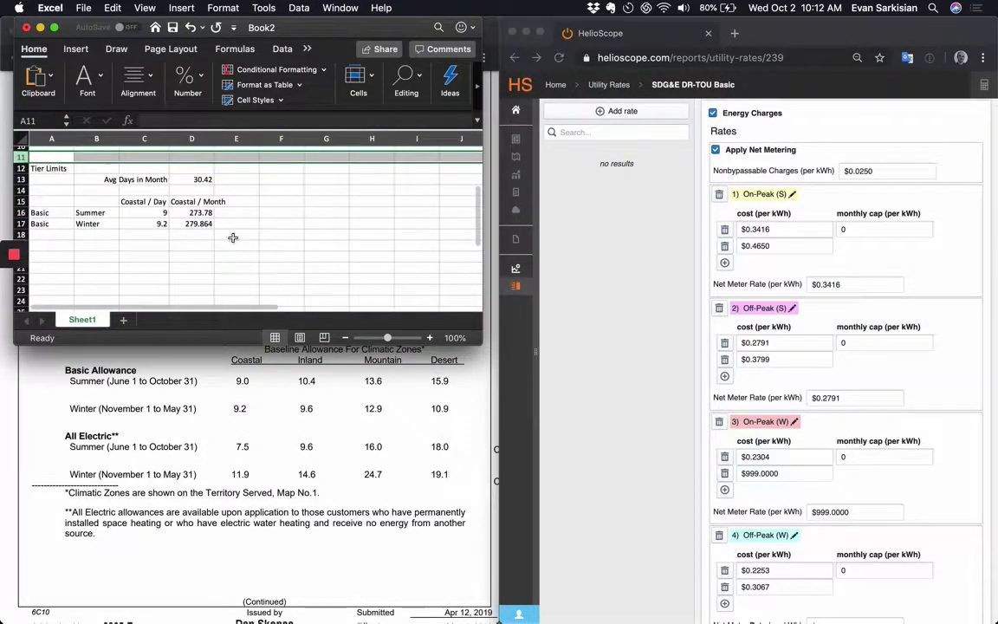
pyautogui.click(202, 179)
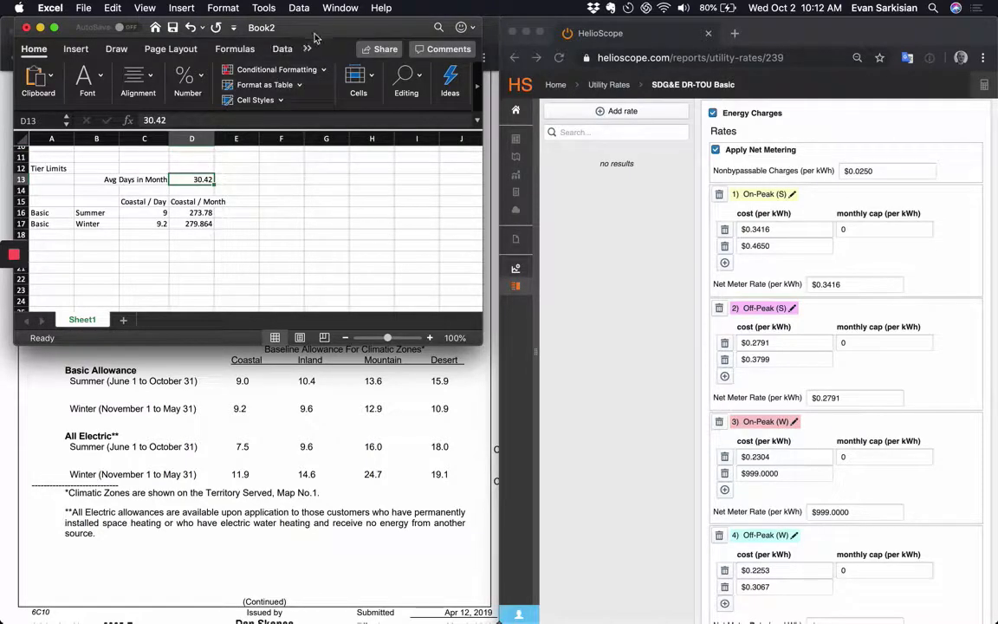
pyautogui.moveTo(316, 37); pyautogui.dragTo(670, 38)
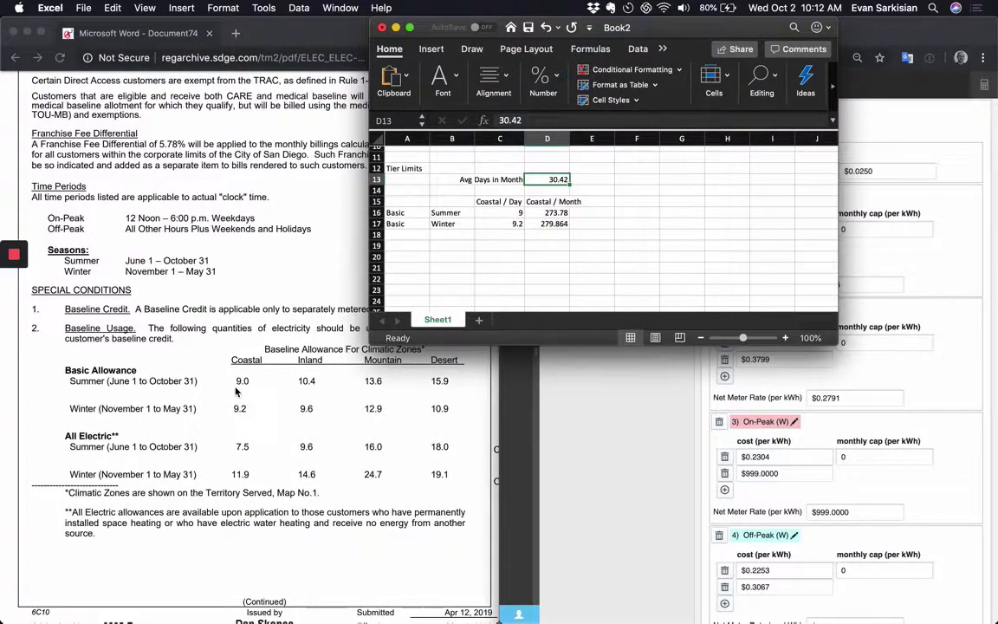
pyautogui.moveTo(611, 37); pyautogui.dragTo(736, 42)
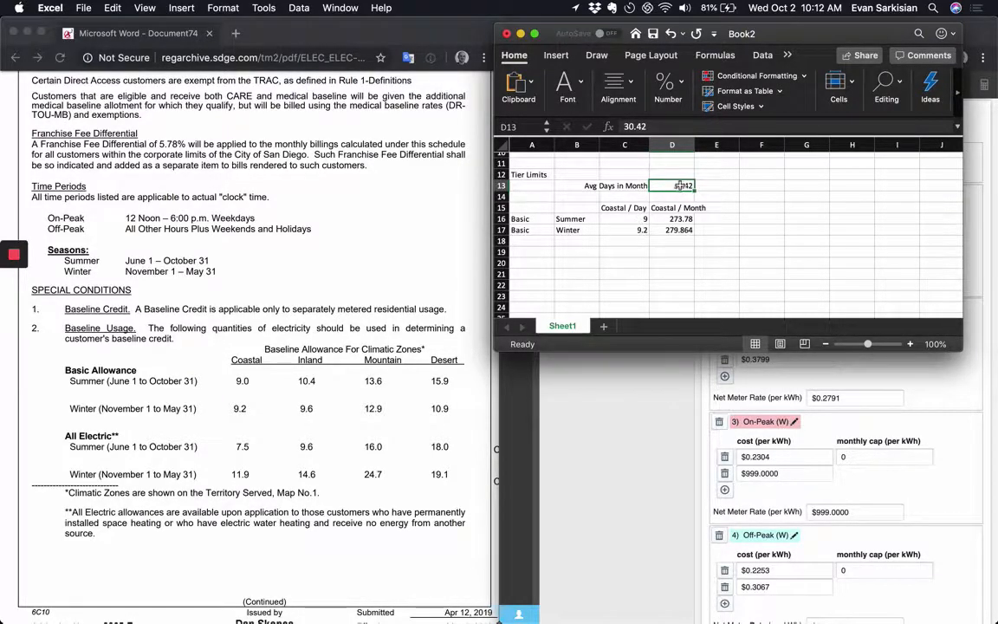
# - Check how the workbook derives the coastal monthly tier limits from the daily allowances and the average days in a month
pyautogui.click(679, 220)
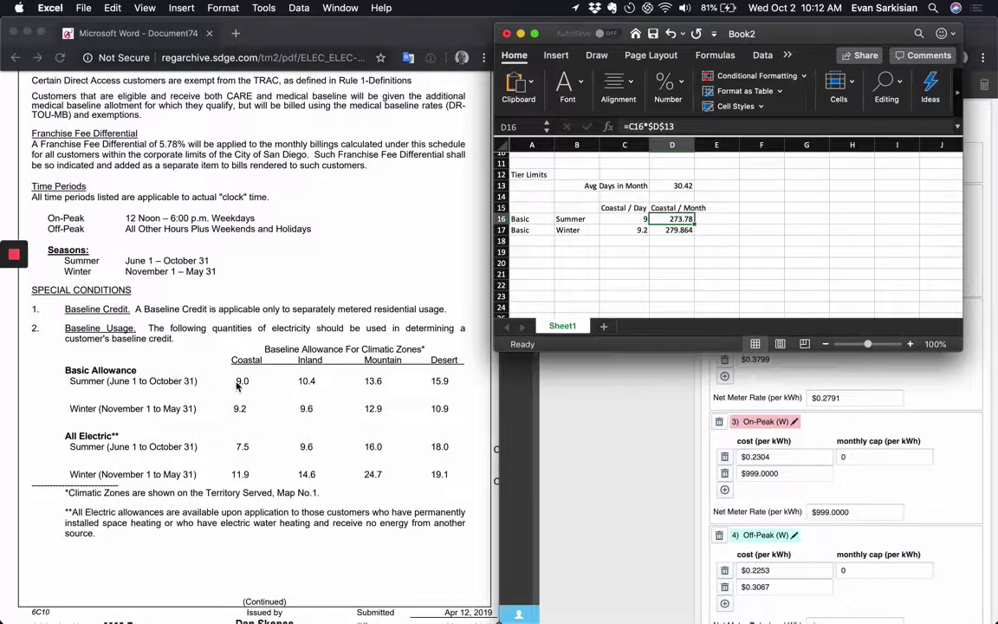
pyautogui.click(640, 221)
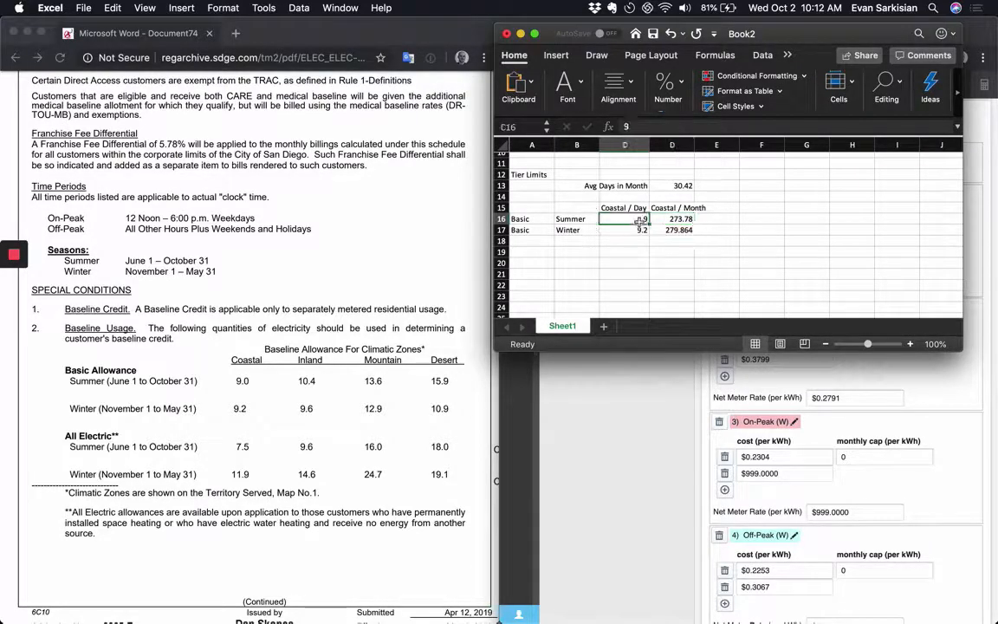
pyautogui.click(672, 185)
pyautogui.click(681, 222)
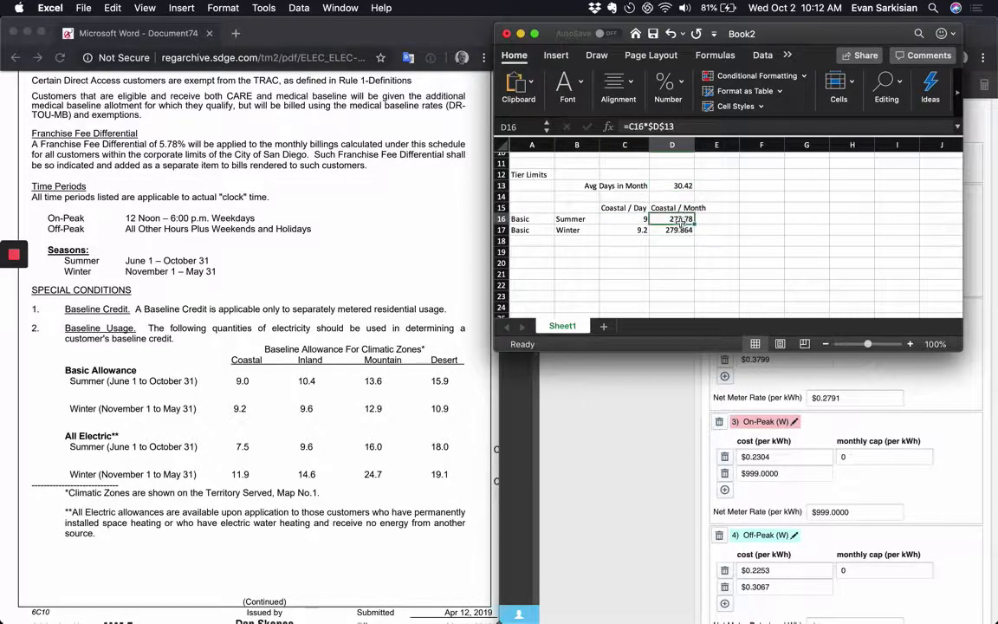
pyautogui.click(637, 230)
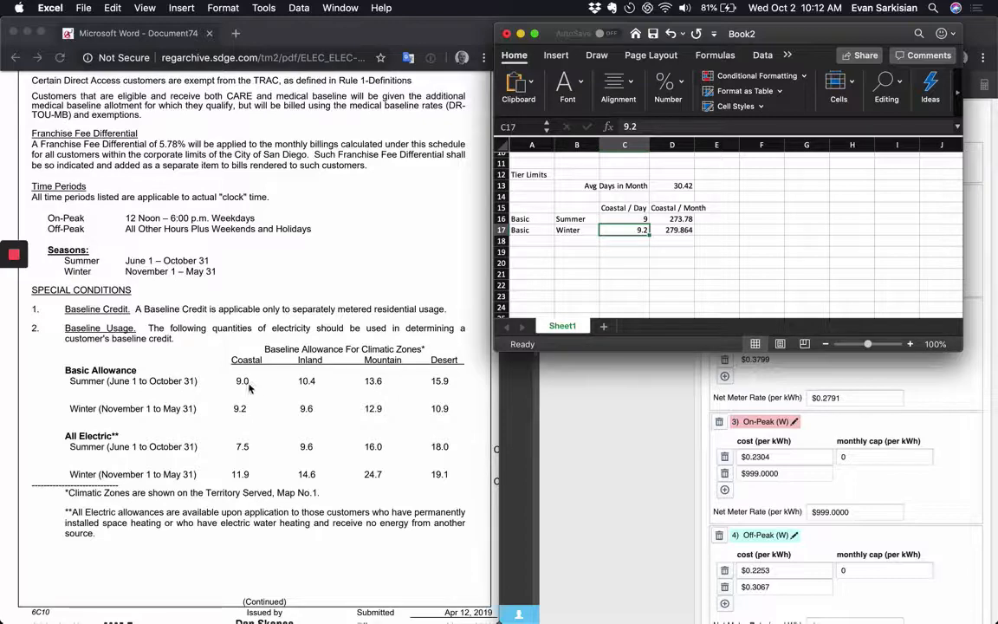
# - Place the Excel workbook beside the HelioScope rates and set the monthly caps of On-Peak (S) and Off-Peak (S) to 273.78
pyautogui.click(774, 383)
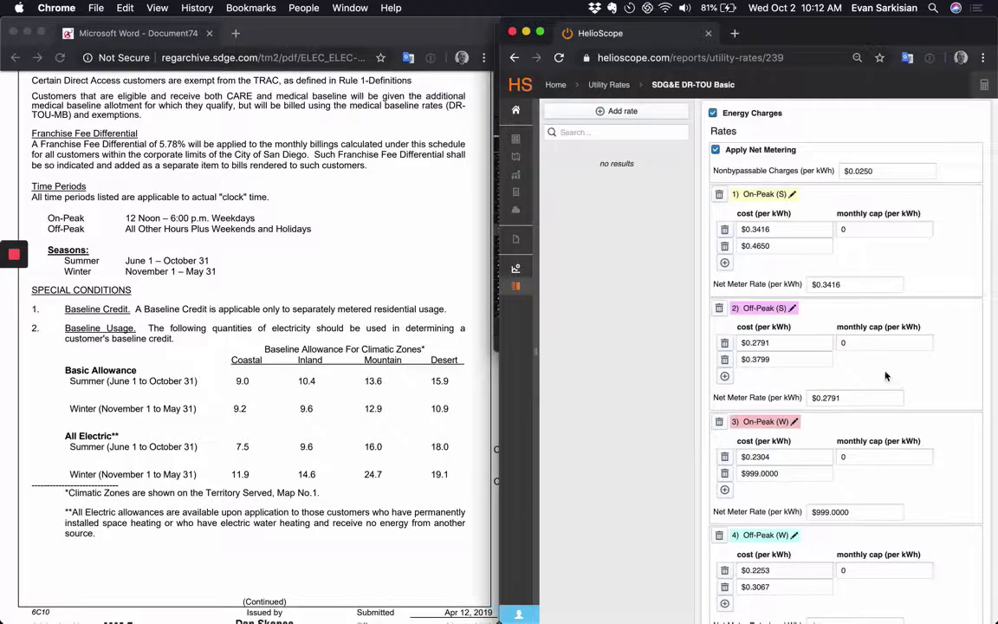
pyautogui.press('super+Tab')
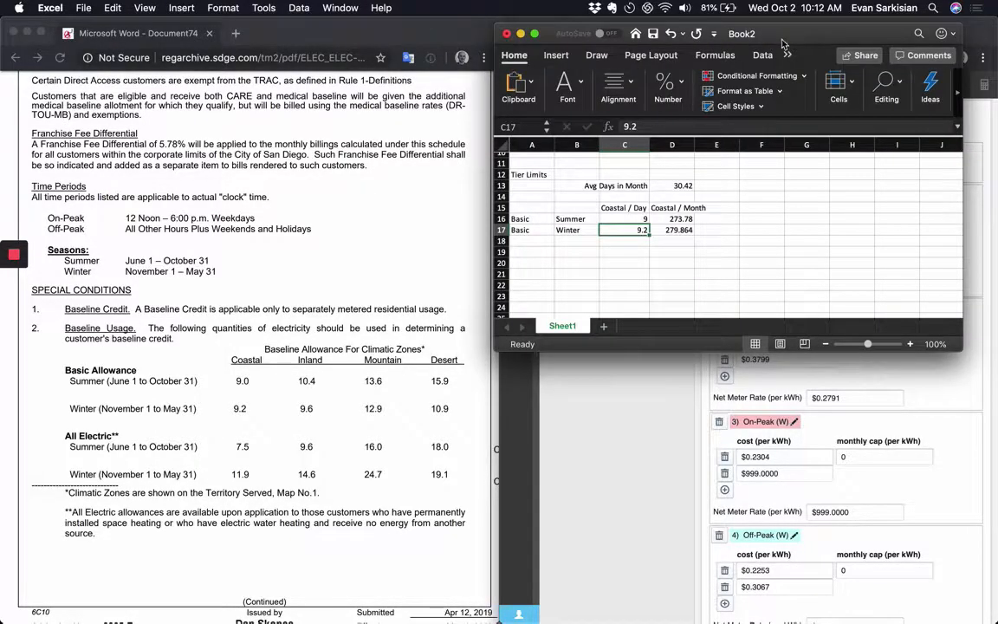
pyautogui.moveTo(784, 47); pyautogui.dragTo(356, 67)
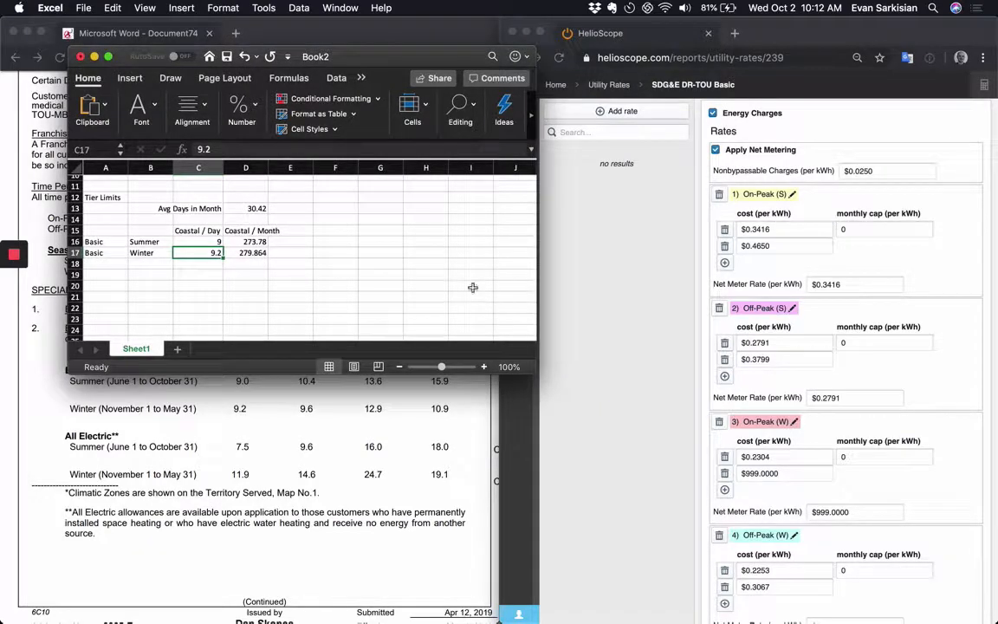
pyautogui.click(781, 207)
pyautogui.click(859, 229)
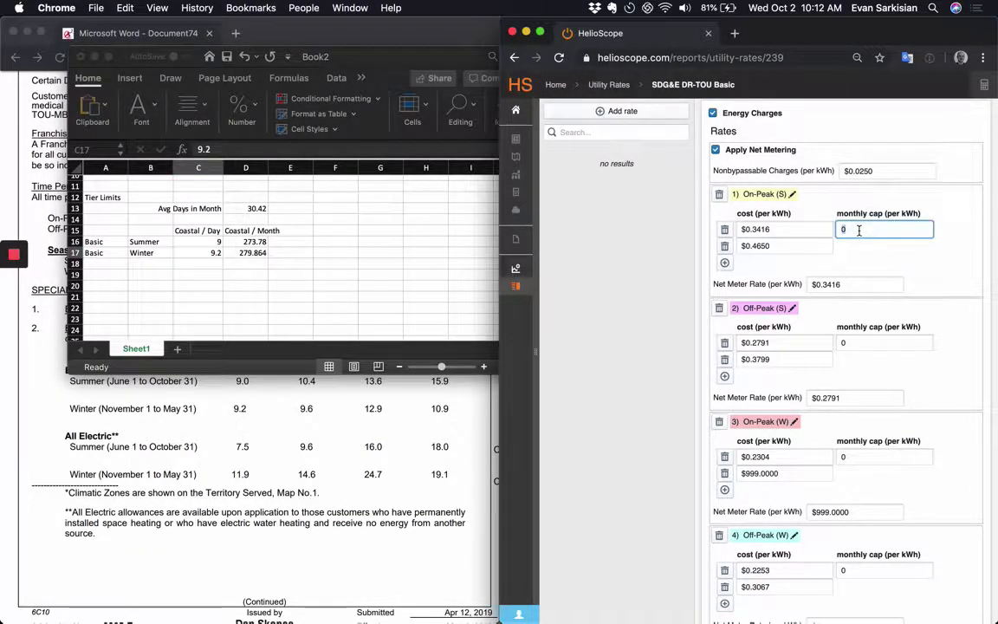
pyautogui.press('BackSpace')
pyautogui.write('273.78')
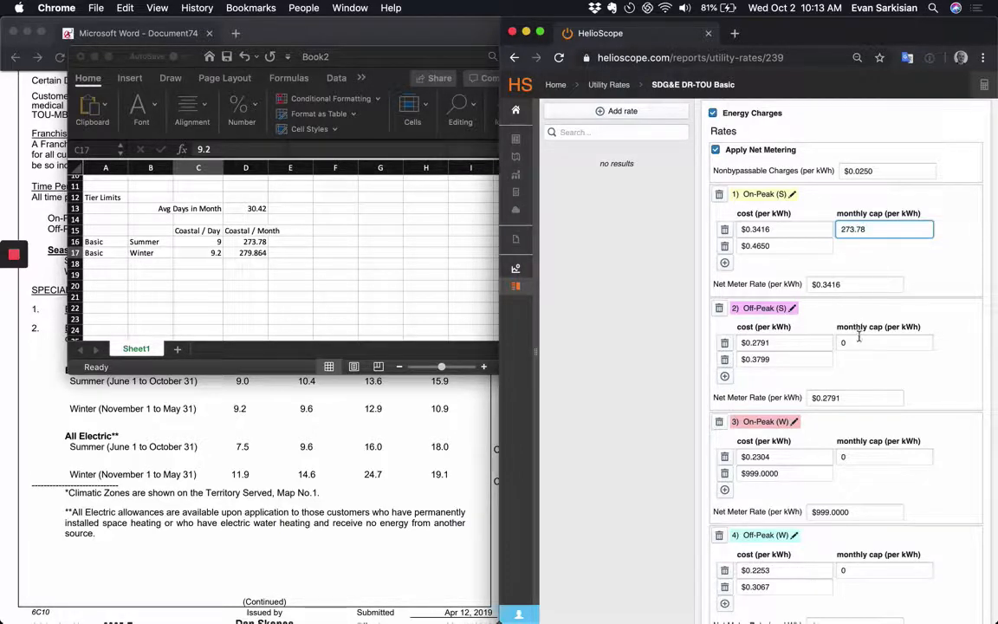
pyautogui.click(859, 342)
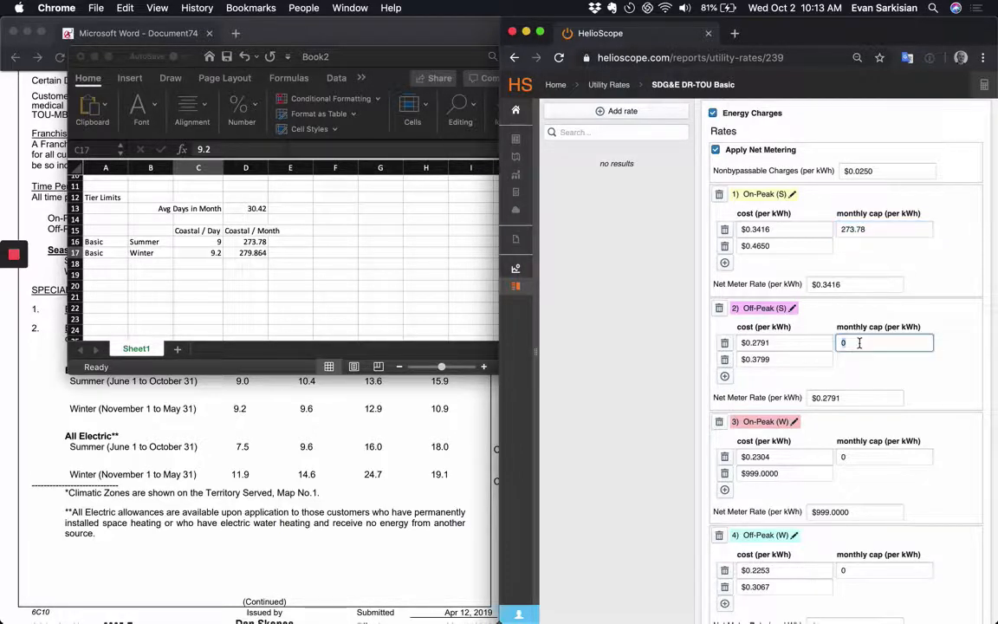
pyautogui.write('273.78')
# - Set the monthly caps of the winter rates On-Peak (W) and Off-Peak (W) to 279.86
pyautogui.click(857, 455)
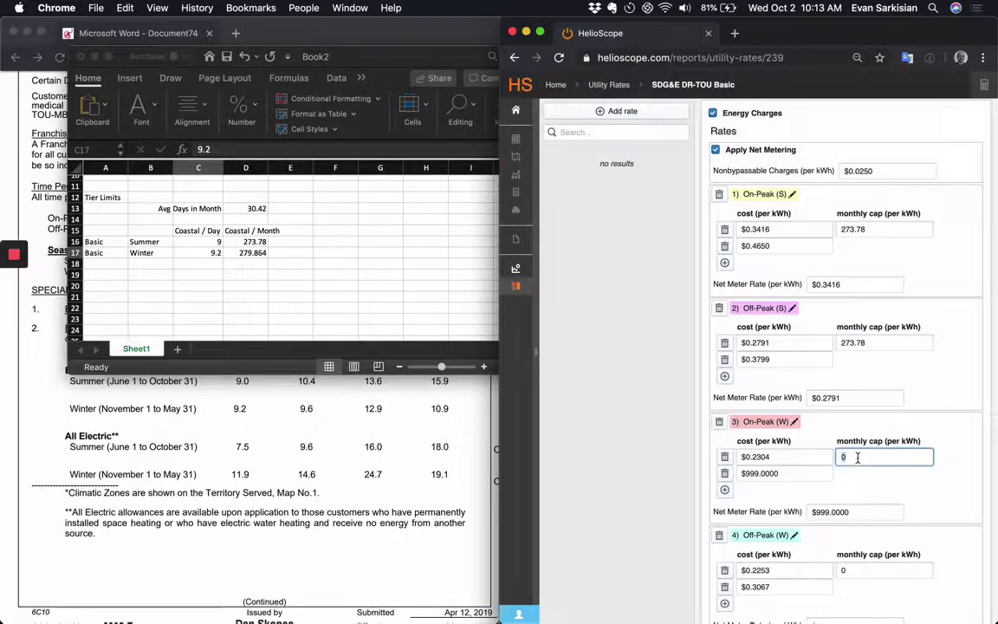
pyautogui.write('27')
pyautogui.write('9.')
pyautogui.write('85')
pyautogui.click(860, 569)
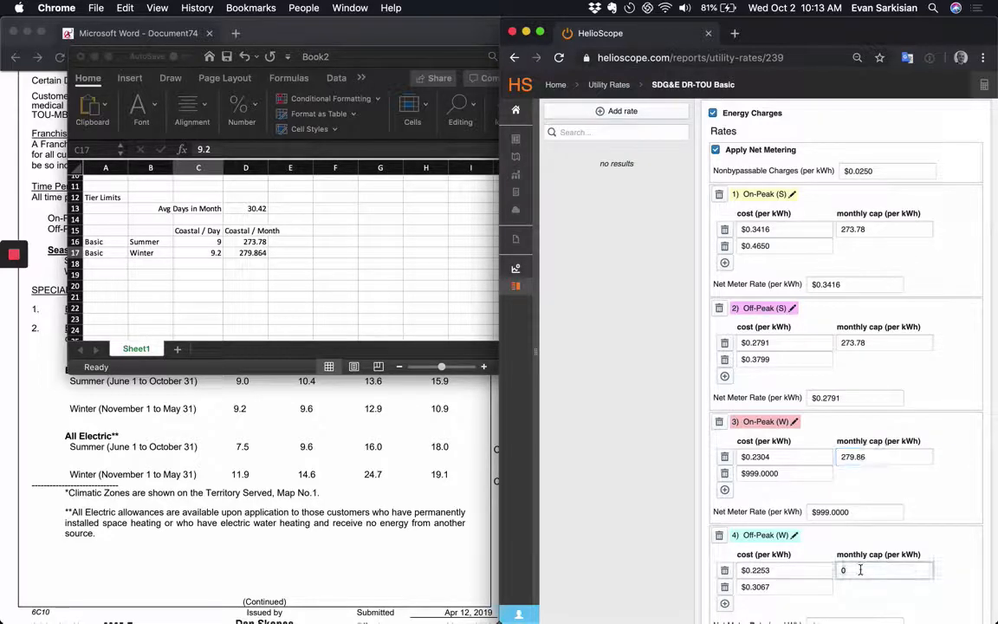
pyautogui.scroll(-3, 860, 569)
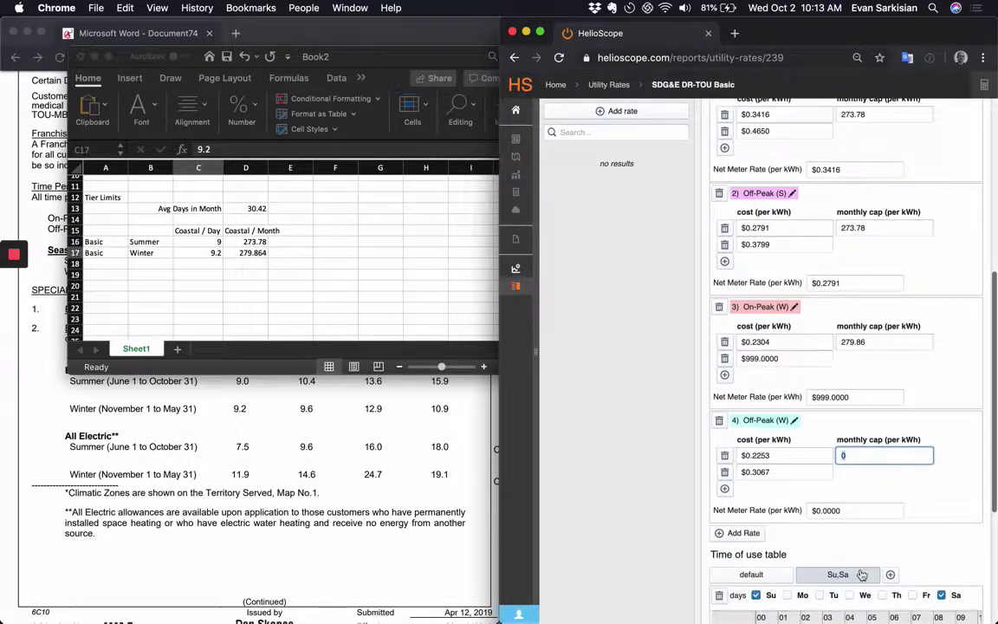
pyautogui.write('279.8')
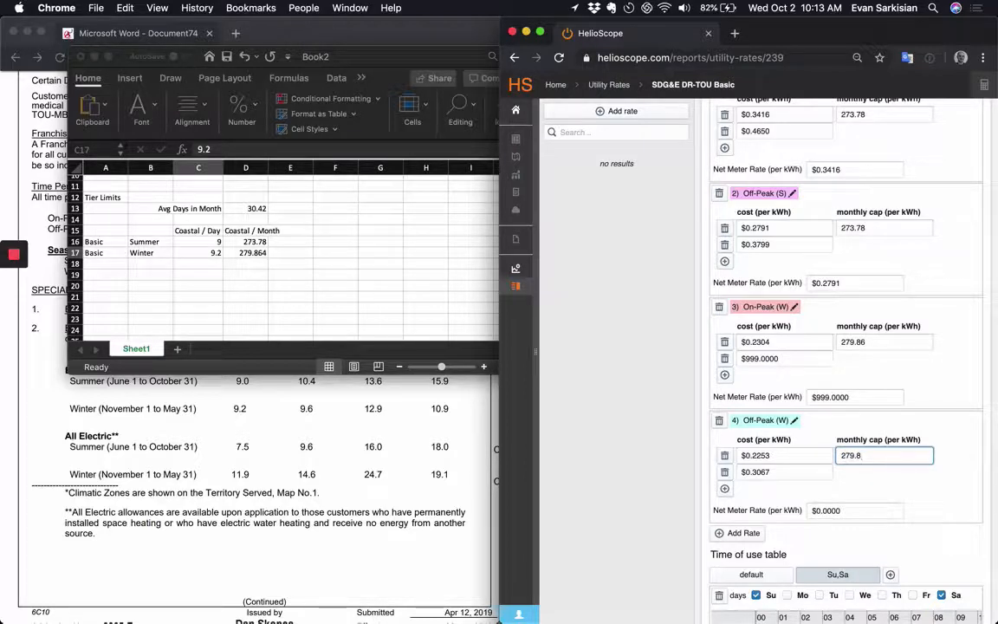
pyautogui.write('64')
pyautogui.press('Tab')
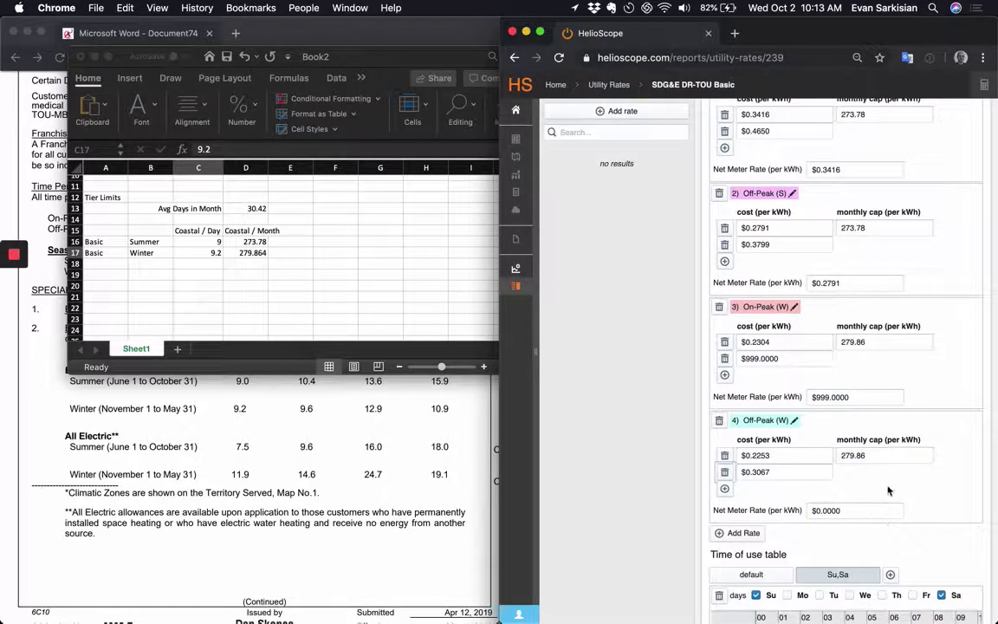
# - Rename the utility rate as SDG&E DR-TOU Basic (Coastal)
pyautogui.scroll(5, 832, 347)
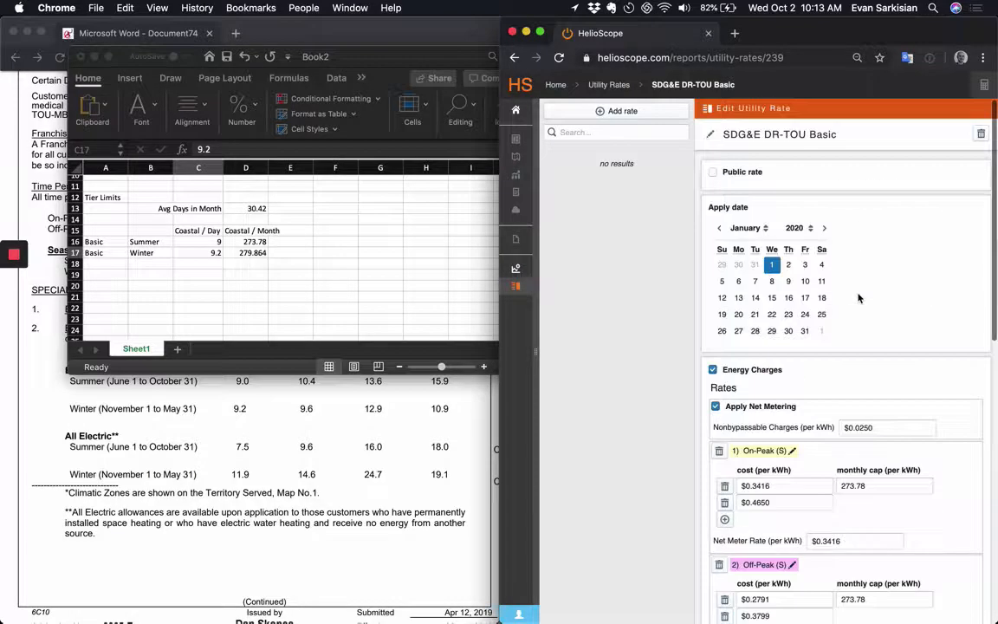
pyautogui.click(831, 136)
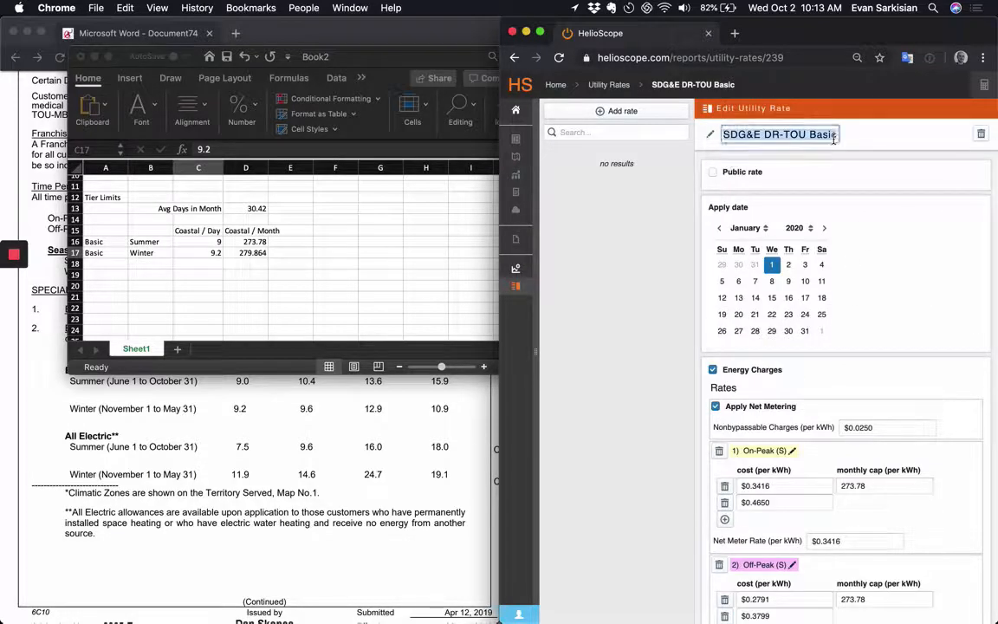
pyautogui.press('Right')
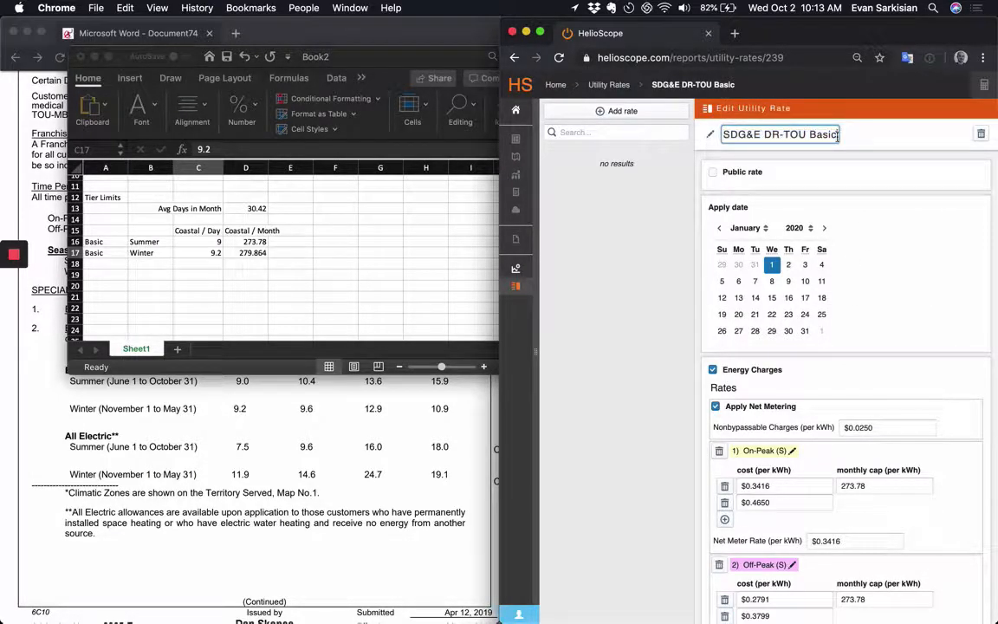
pyautogui.write('(Coastal)')
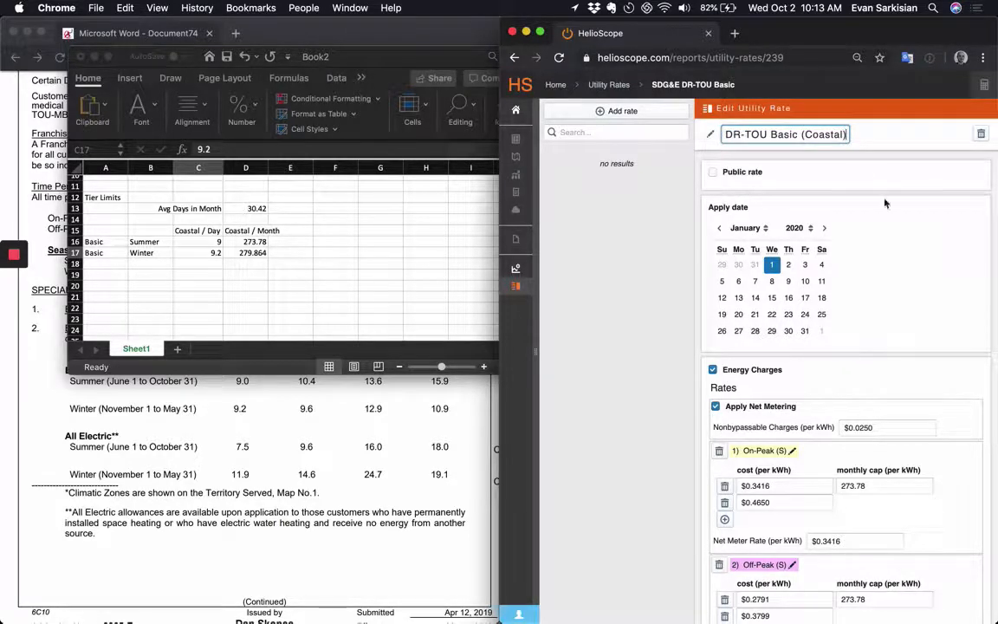
pyautogui.click(812, 198)
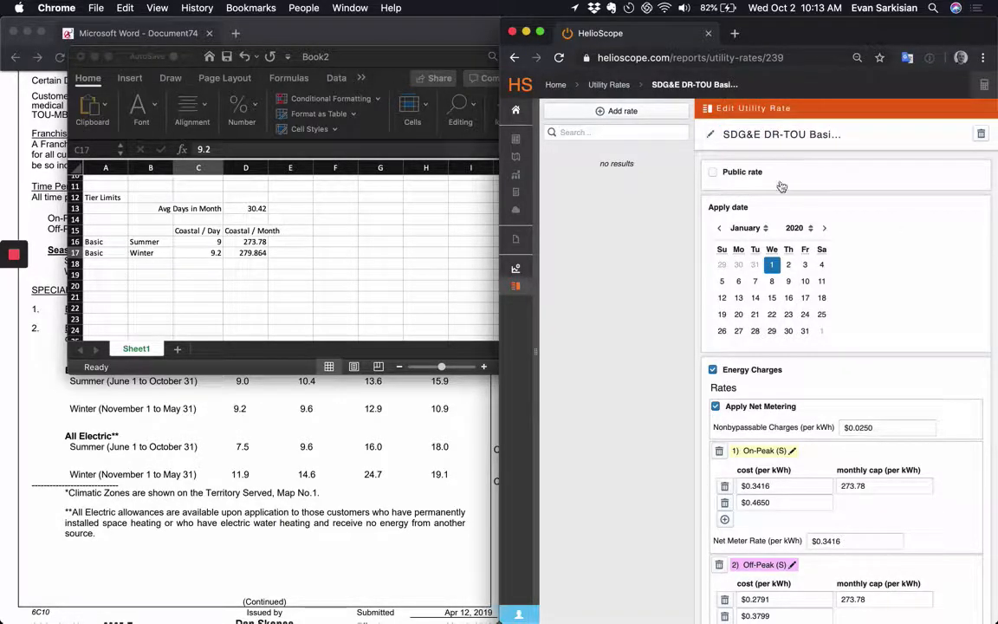
# - Mark the SDG&E DR-TOU Basic (Coastal) utility rate as a public rate
pyautogui.click(714, 173)
pyautogui.scroll(-5, 792, 423)
pyautogui.scroll(5, 809, 381)
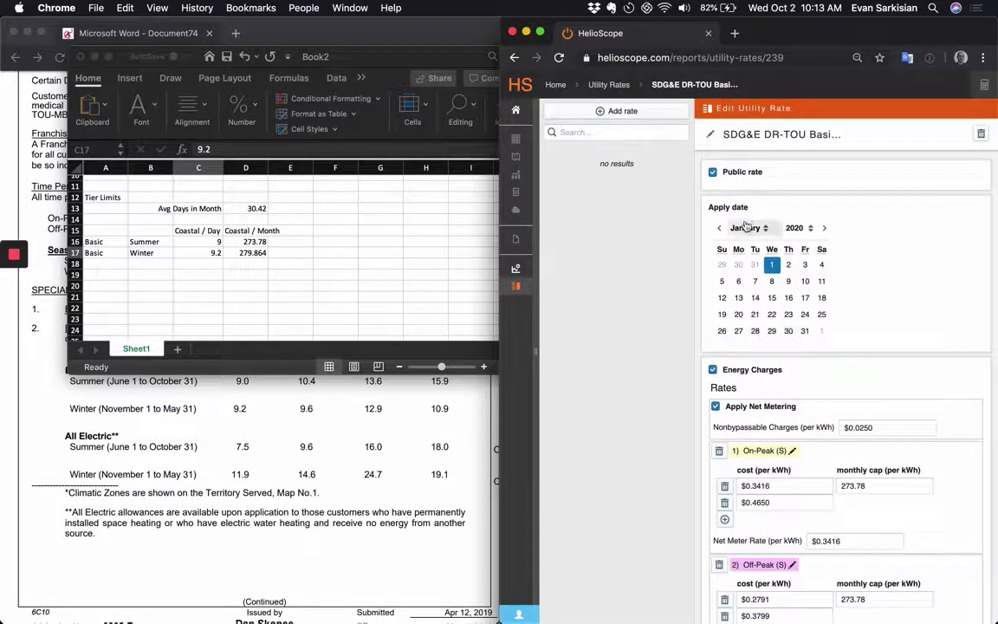
# - Review the energy rates with their monthly caps and the default time of use table
pyautogui.scroll(-1, 757, 387)
pyautogui.scroll(-15, 758, 388)
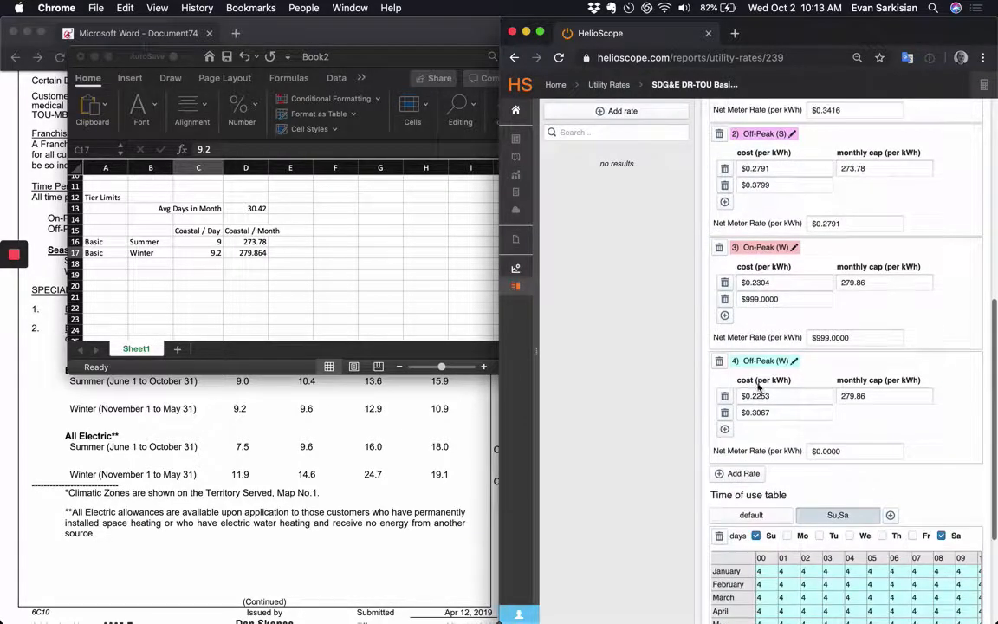
pyautogui.click(752, 364)
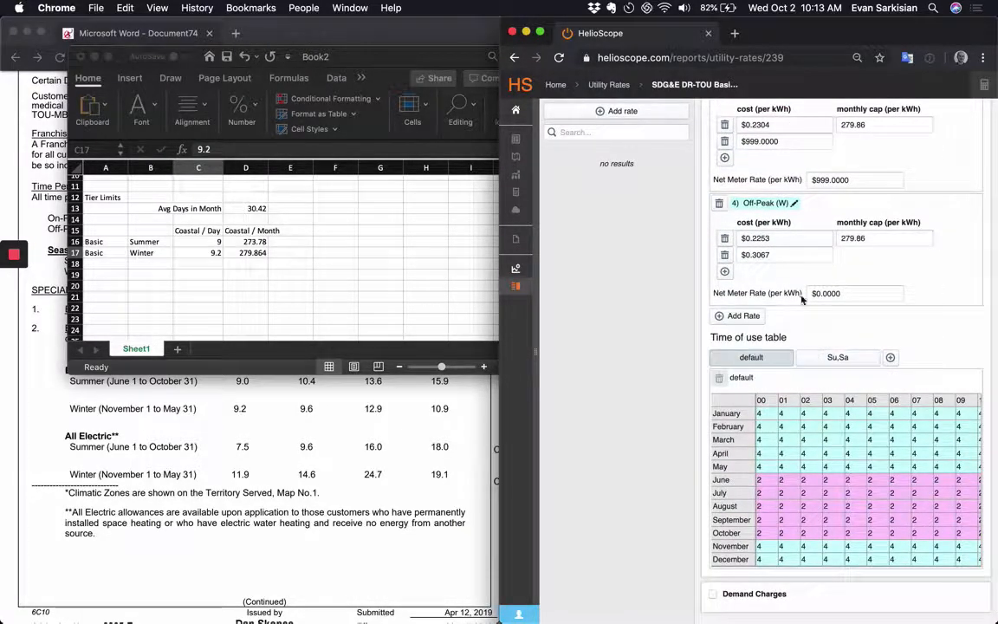
pyautogui.scroll(15, 806, 294)
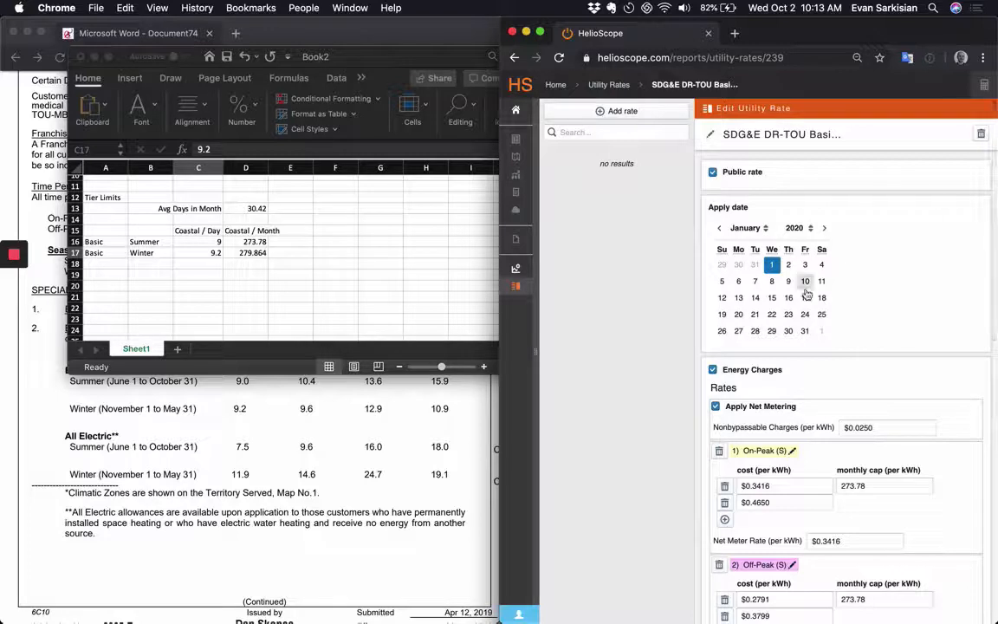
pyautogui.scroll(-2, 806, 295)
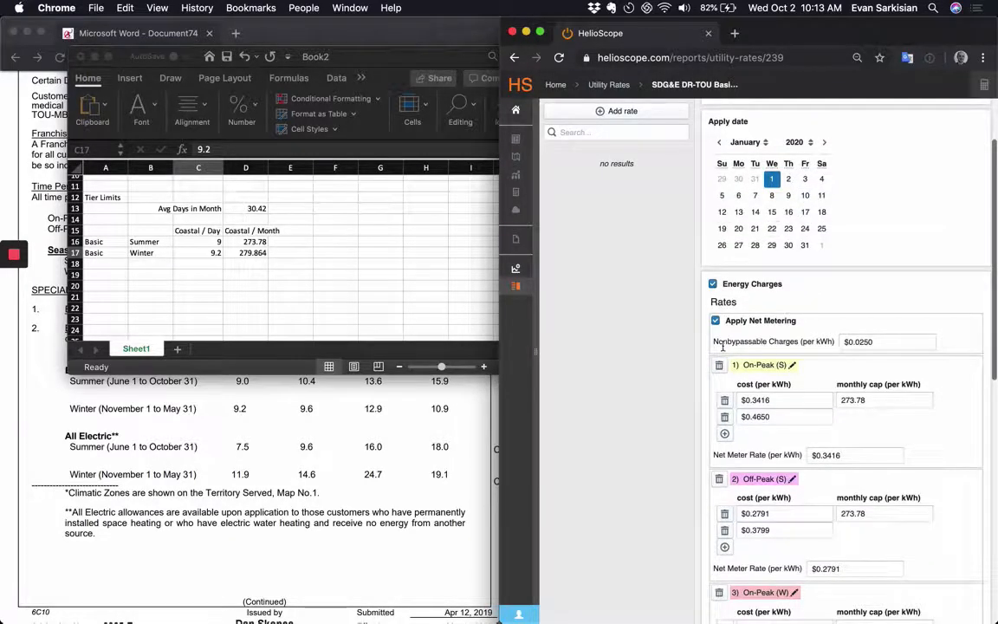